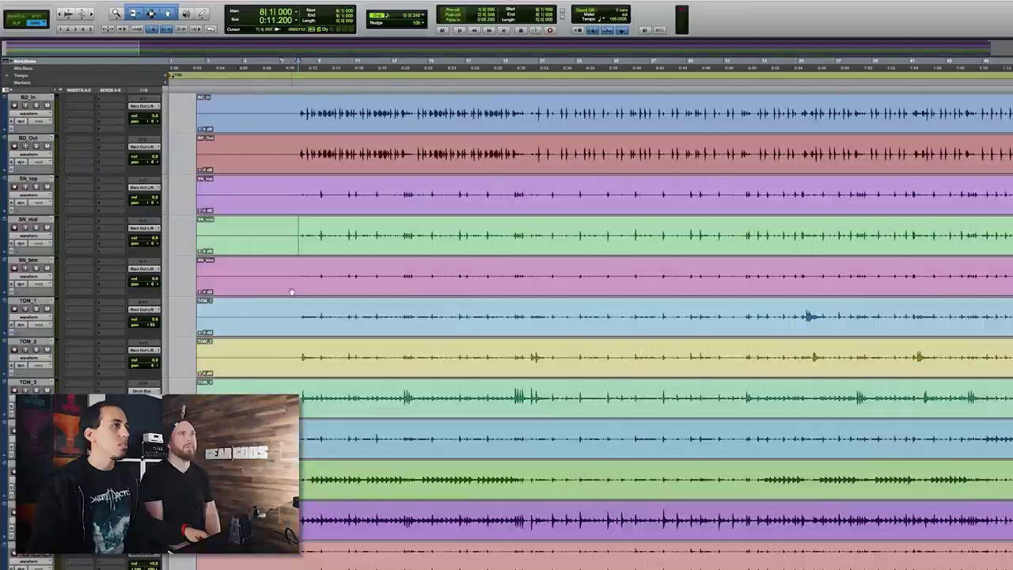
- Look over the kick, snare, tom and cymbal track waveforms in the drum recording
{"action": "scroll", "coordinate": [294, 298], "scroll_direction": "down", "scroll_amount": 2}
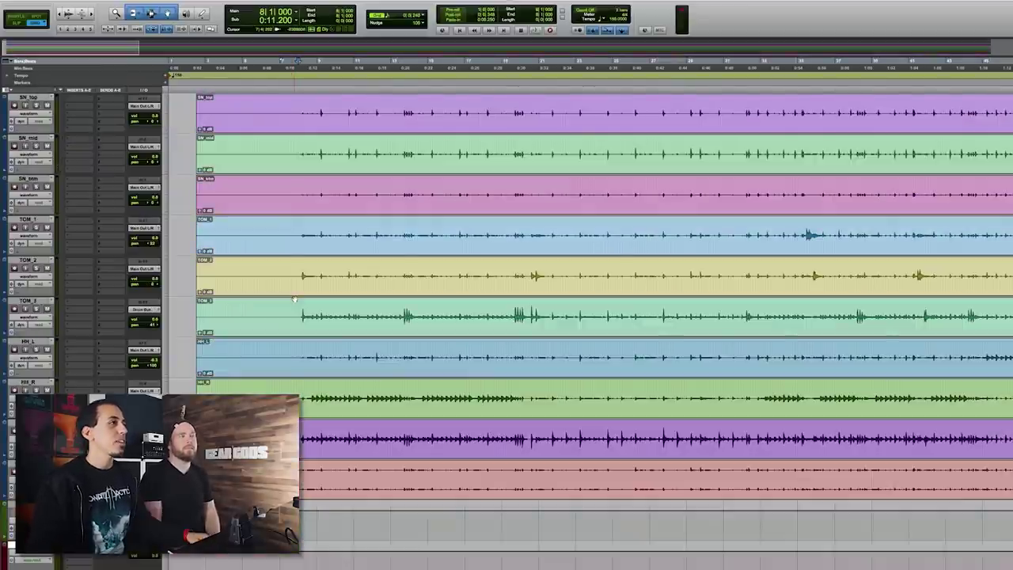
{"action": "scroll", "coordinate": [294, 299], "scroll_direction": "up", "scroll_amount": 1}
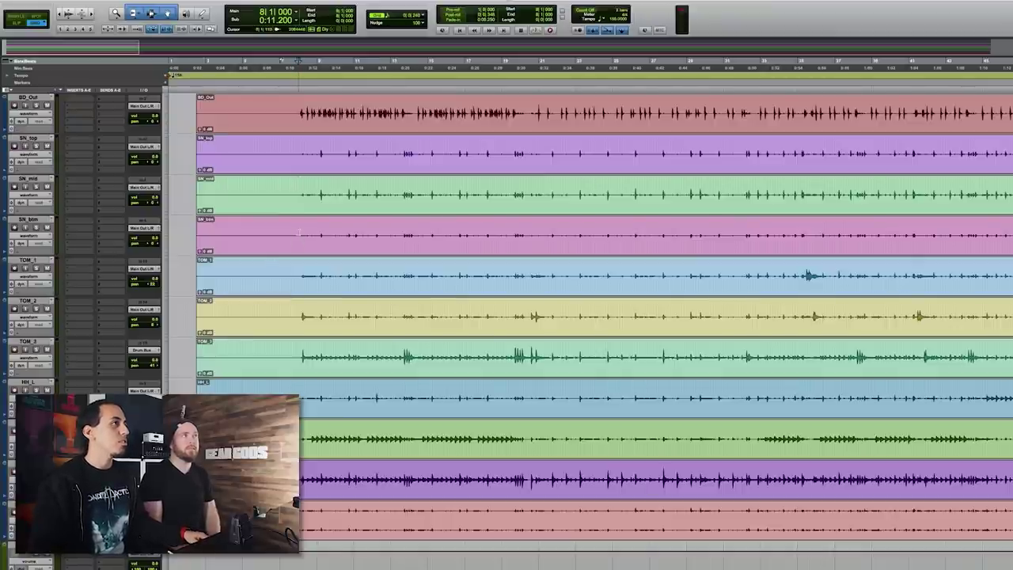
{"action": "scroll", "coordinate": [298, 233], "scroll_direction": "up", "scroll_amount": 5}
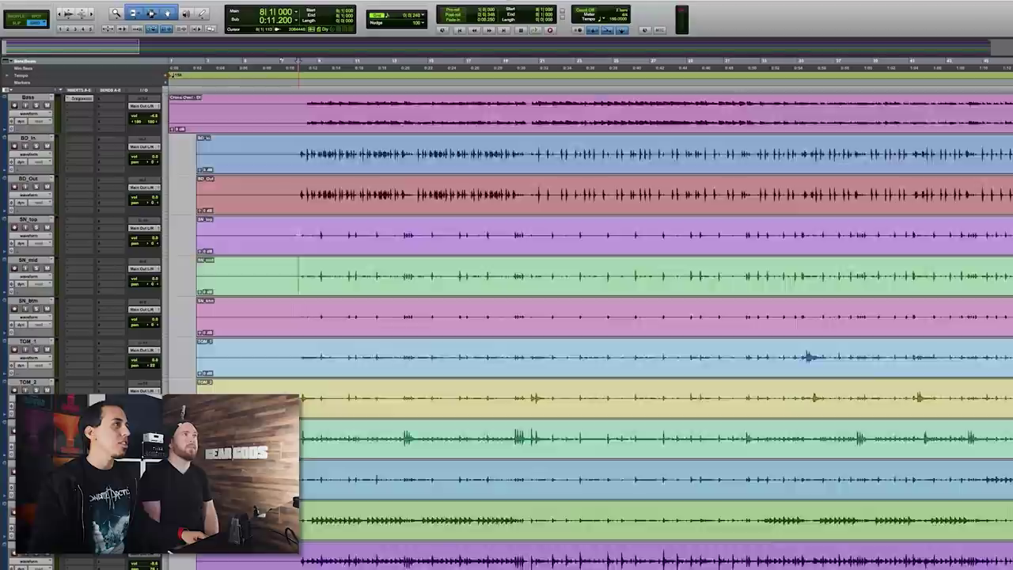
{"action": "scroll", "coordinate": [297, 233], "scroll_direction": "down", "scroll_amount": 4}
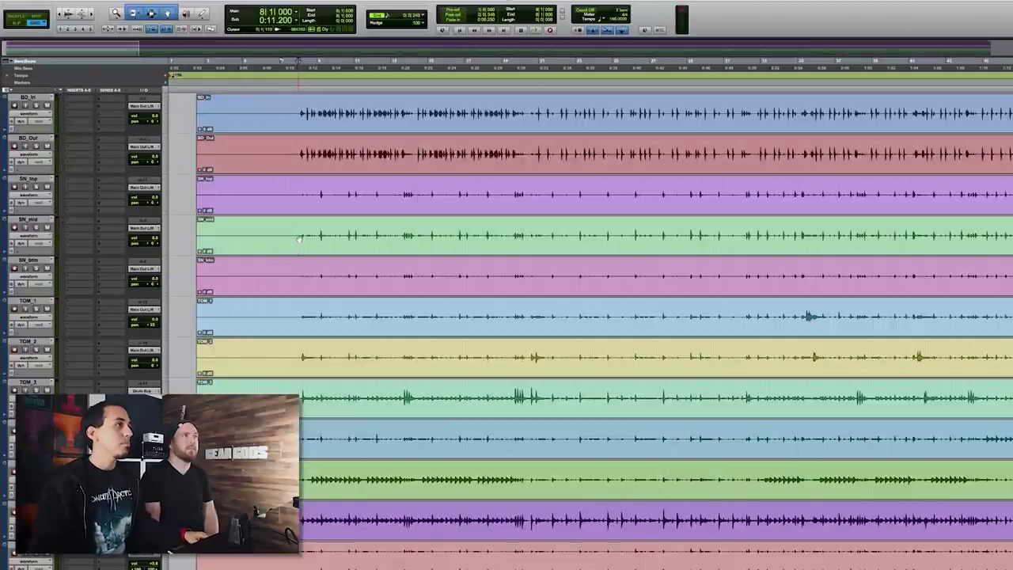
{"action": "left_click", "coordinate": [298, 235]}
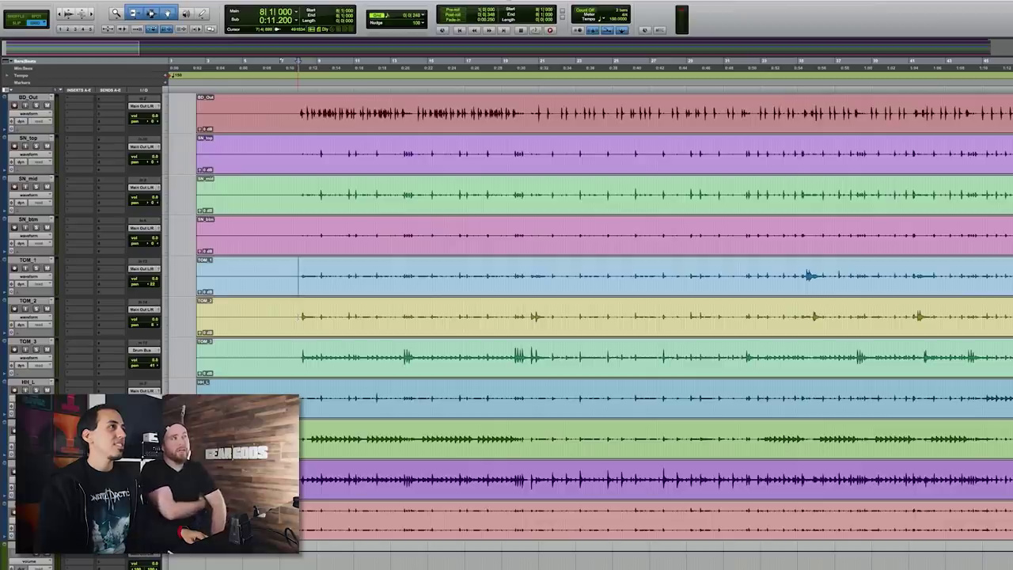
{"action": "scroll", "coordinate": [297, 328], "scroll_direction": "down", "scroll_amount": 2}
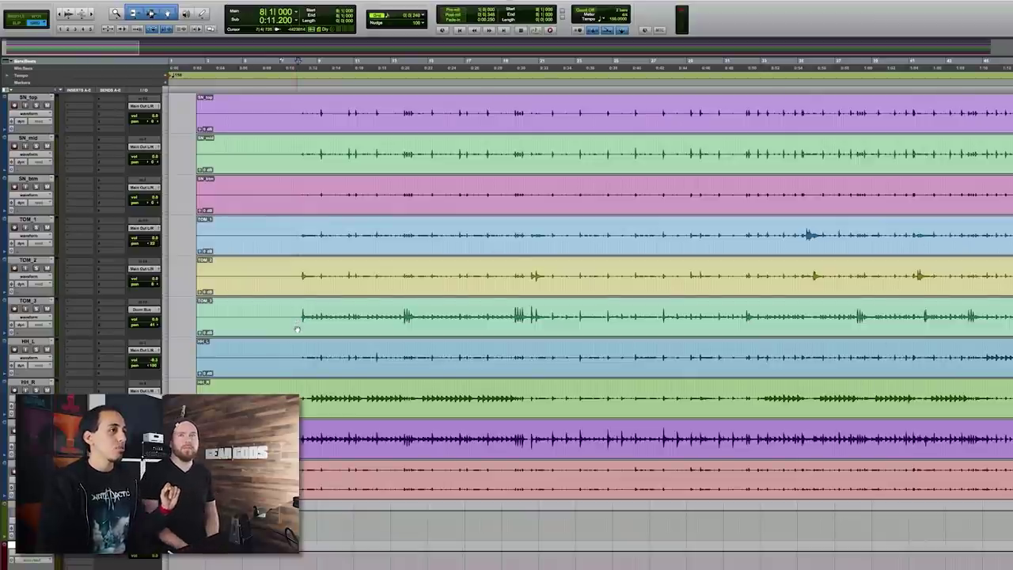
{"action": "scroll", "coordinate": [297, 328], "scroll_direction": "up", "scroll_amount": 3}
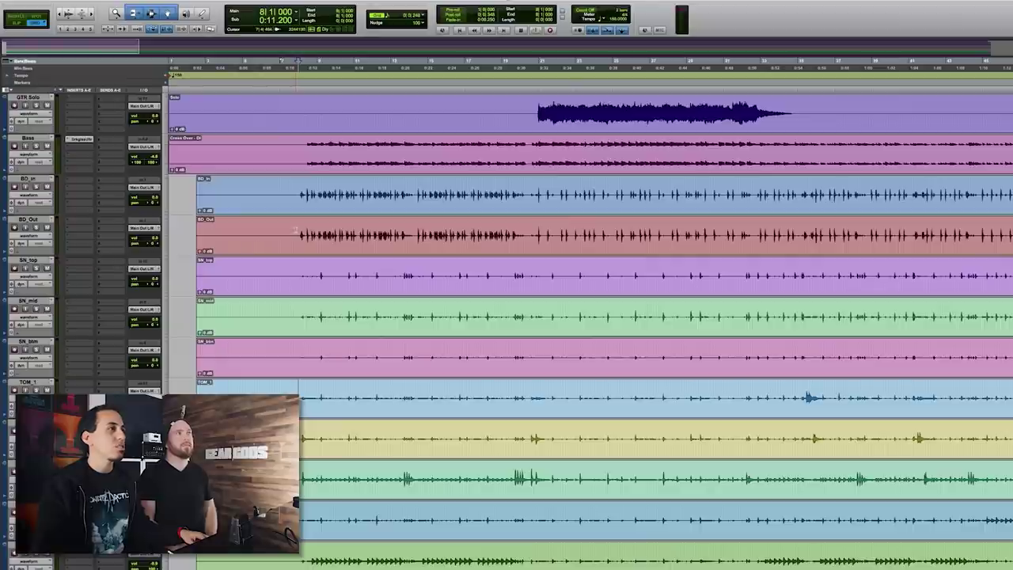
{"action": "scroll", "coordinate": [297, 231], "scroll_direction": "down", "scroll_amount": 3}
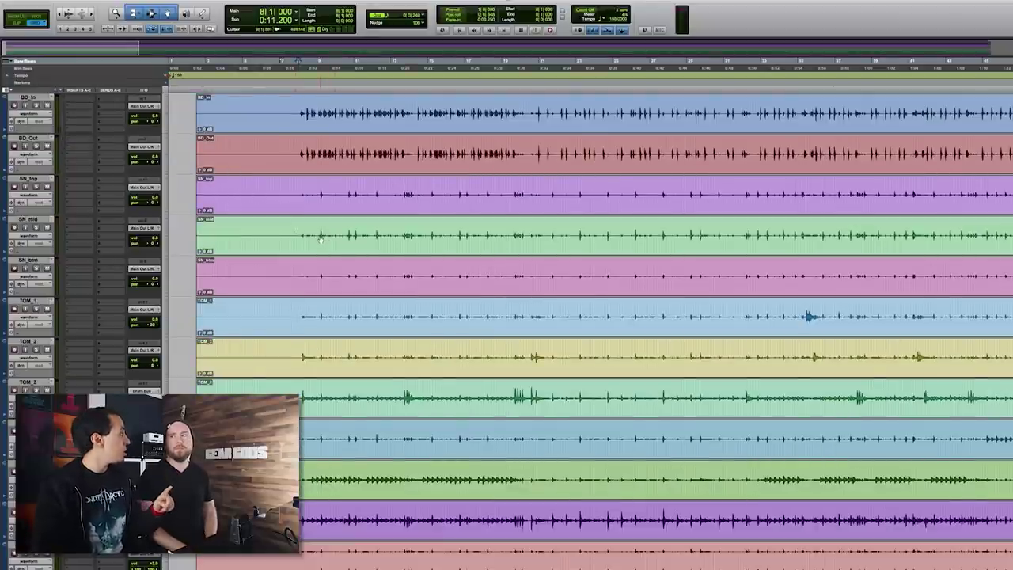
{"action": "left_click", "coordinate": [303, 292]}
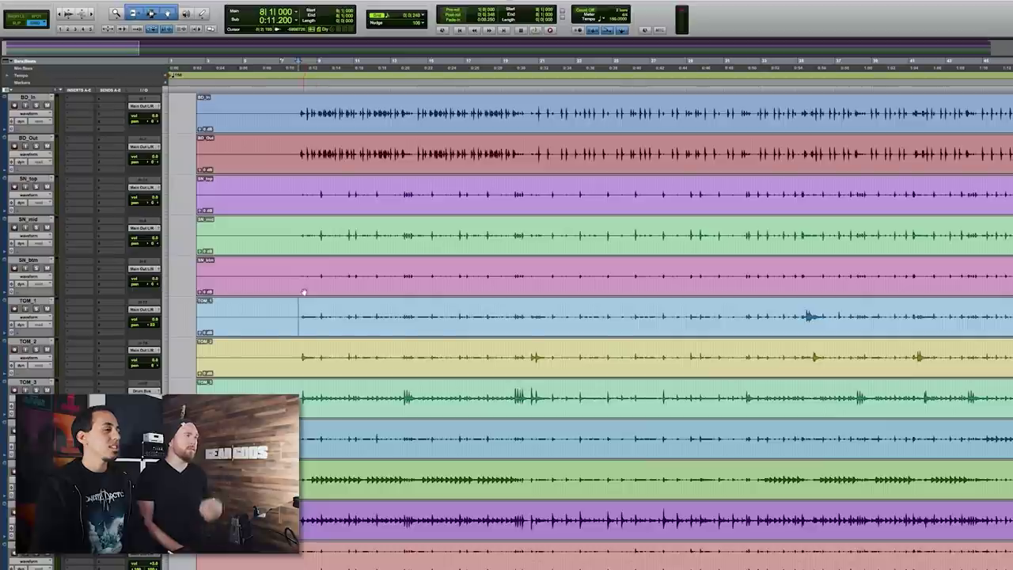
- Audition the soloed TOM_1 track from bar 32 through the tom hit, repeating playback to hear the bleed
{"action": "scroll", "coordinate": [305, 288], "scroll_direction": "up", "scroll_amount": 2}
{"action": "scroll", "coordinate": [554, 332], "scroll_direction": "down", "scroll_amount": 1}
{"action": "left_click", "coordinate": [746, 388]}
{"action": "key", "text": "space"}
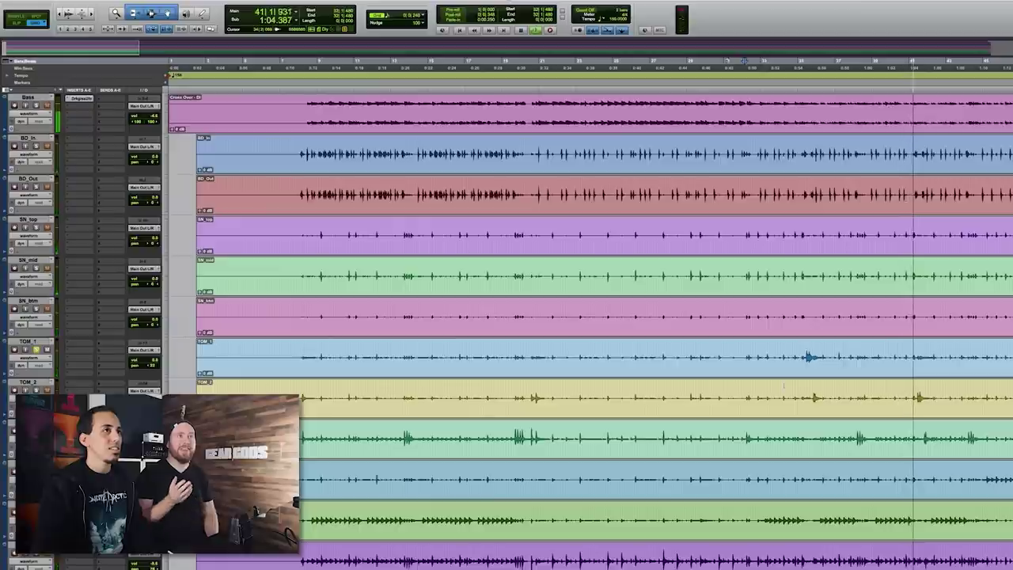
{"action": "key", "text": "space"}
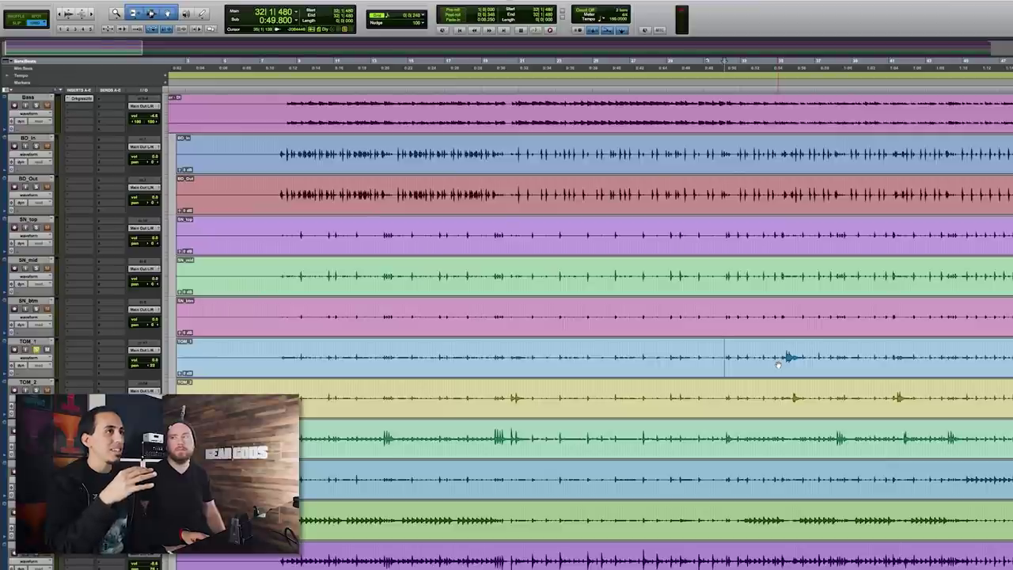
{"action": "key", "text": "space"}
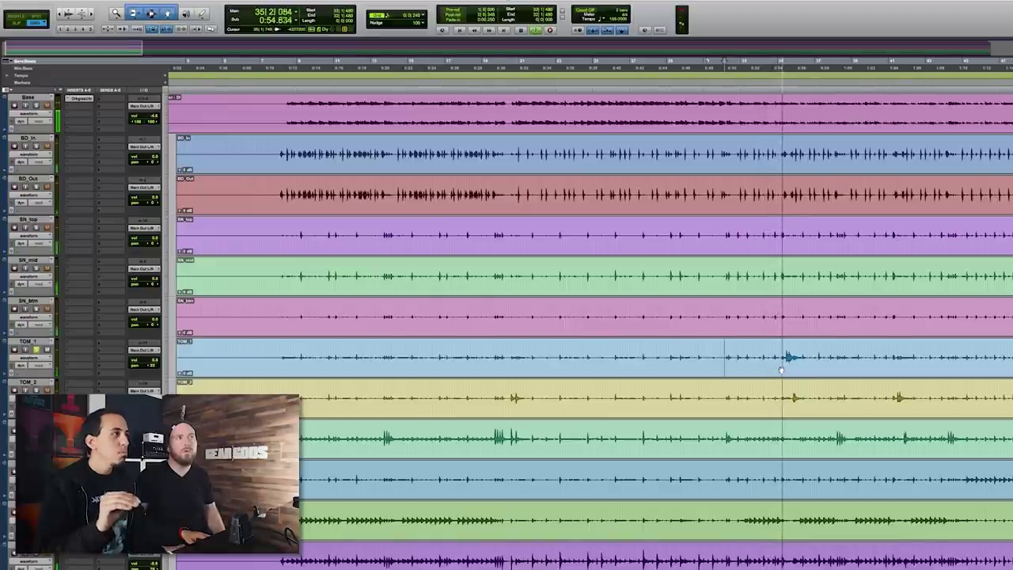
{"action": "key", "text": "space"}
{"action": "key", "text": "space"}
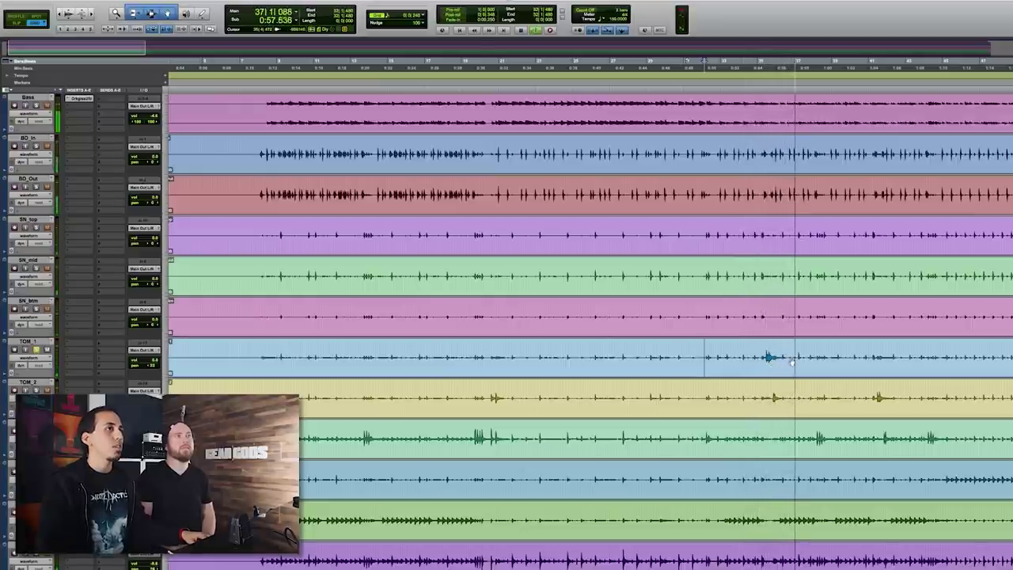
{"action": "key", "text": "space"}
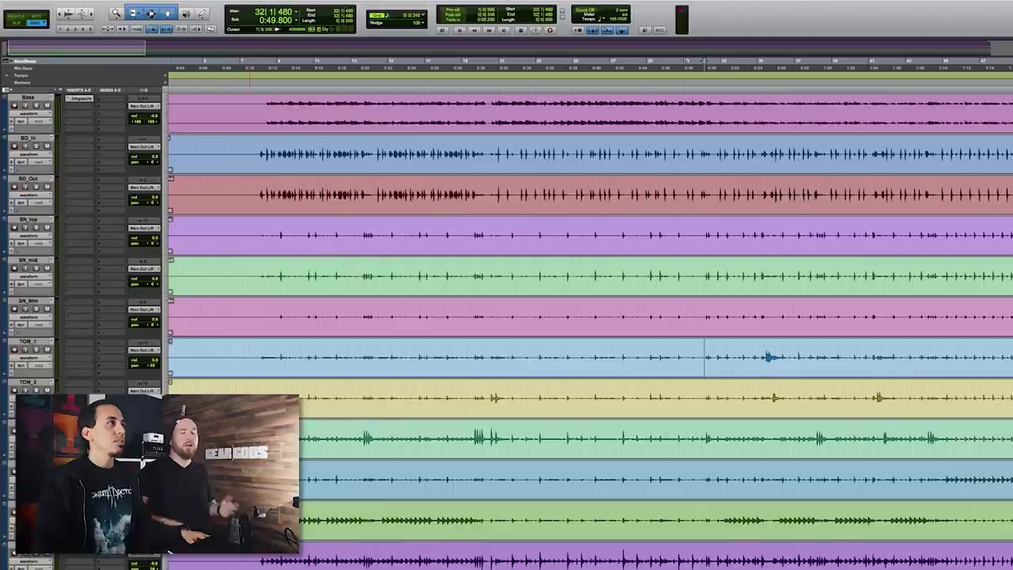
- Solo the TOM_1 track and play it from bar 32 through the tom hit
{"action": "scroll", "coordinate": [775, 361], "scroll_direction": "down", "scroll_amount": 3}
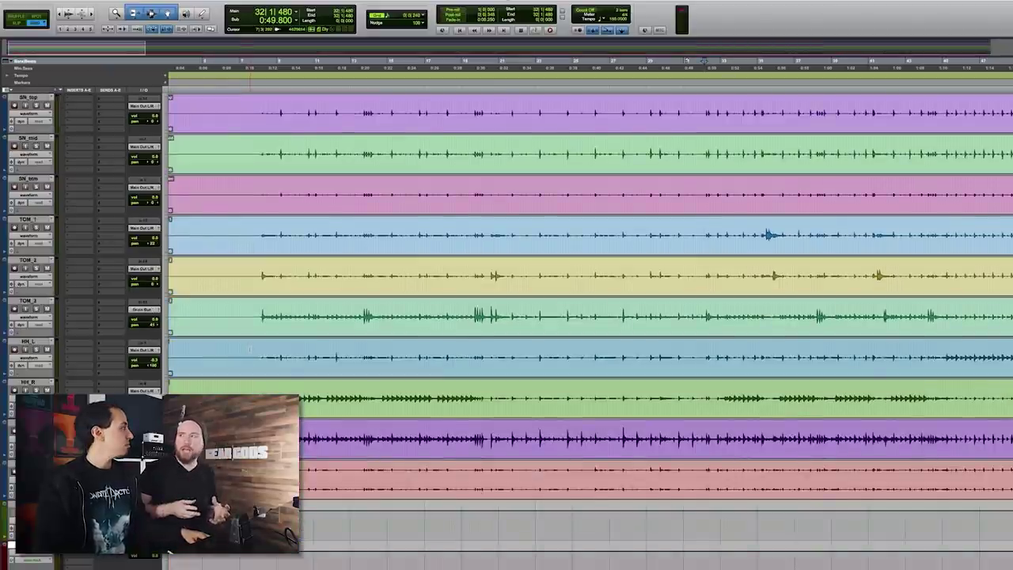
{"action": "scroll", "coordinate": [704, 356], "scroll_direction": "up", "scroll_amount": 3}
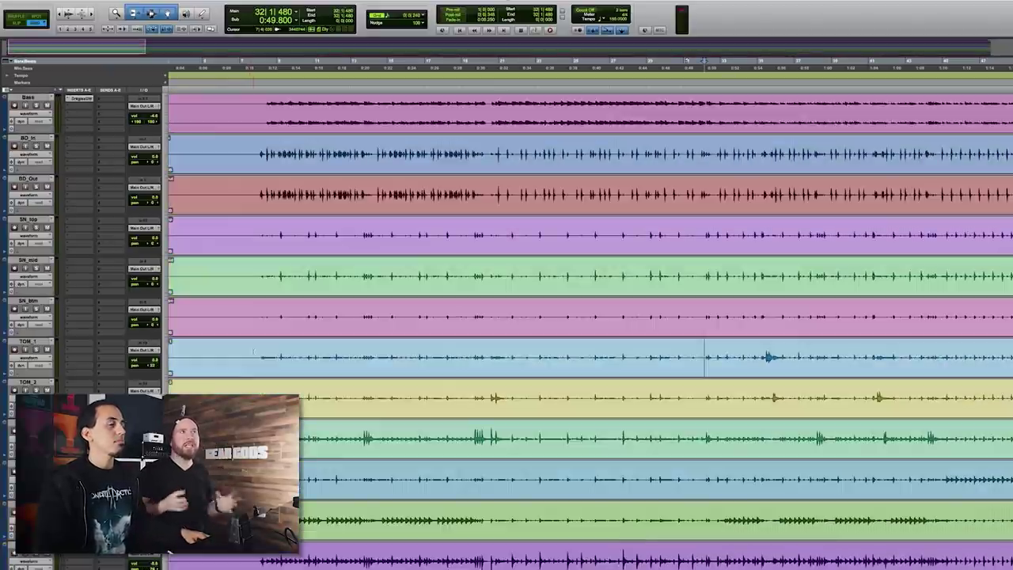
{"action": "scroll", "coordinate": [590, 325], "scroll_direction": "up", "scroll_amount": 2}
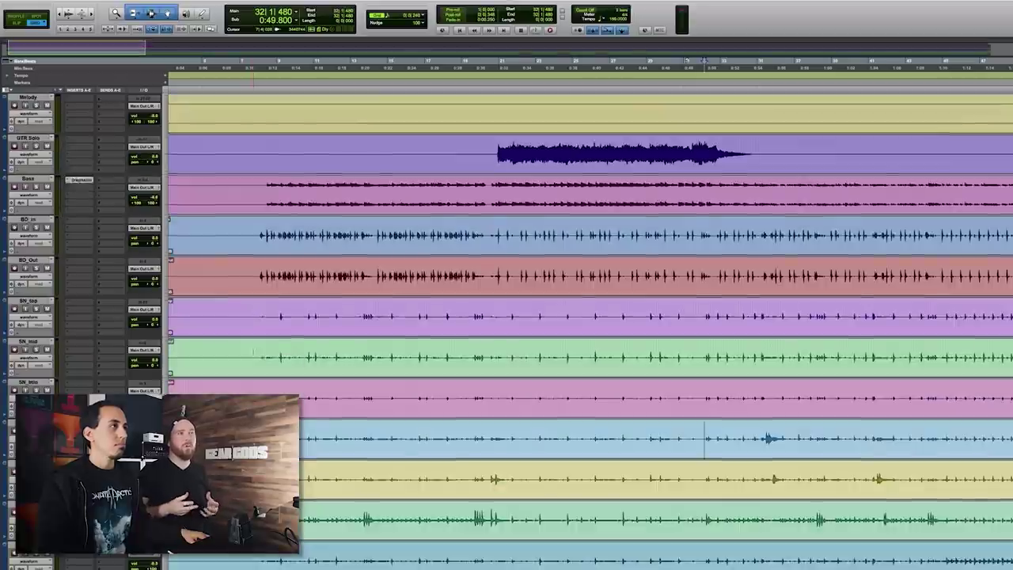
{"action": "scroll", "coordinate": [589, 325], "scroll_direction": "down", "scroll_amount": 2}
{"action": "scroll", "coordinate": [254, 352], "scroll_direction": "down", "scroll_amount": 1}
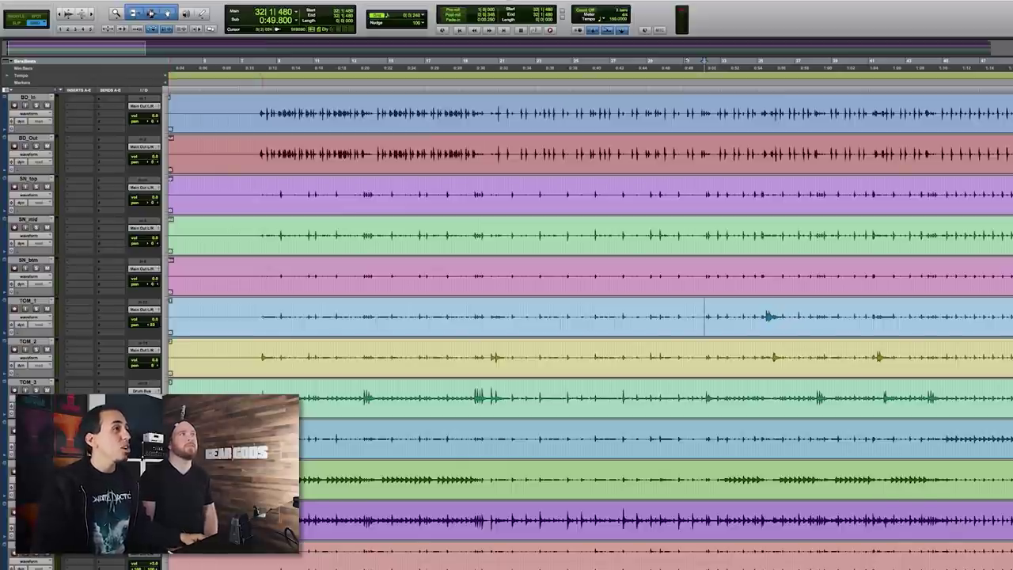
{"action": "left_click", "coordinate": [36, 309]}
{"action": "key", "text": "space"}
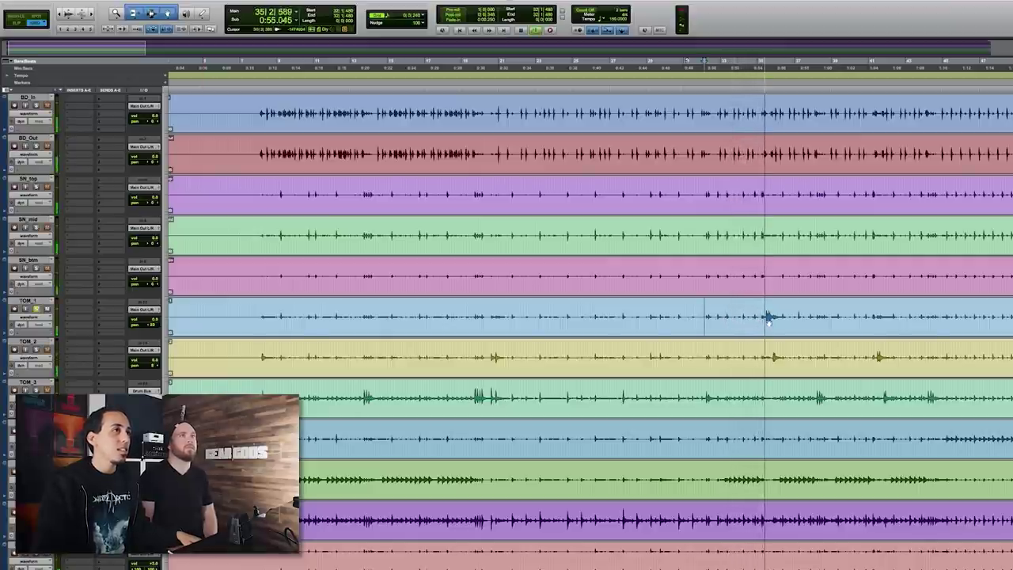
{"action": "key", "text": "space"}
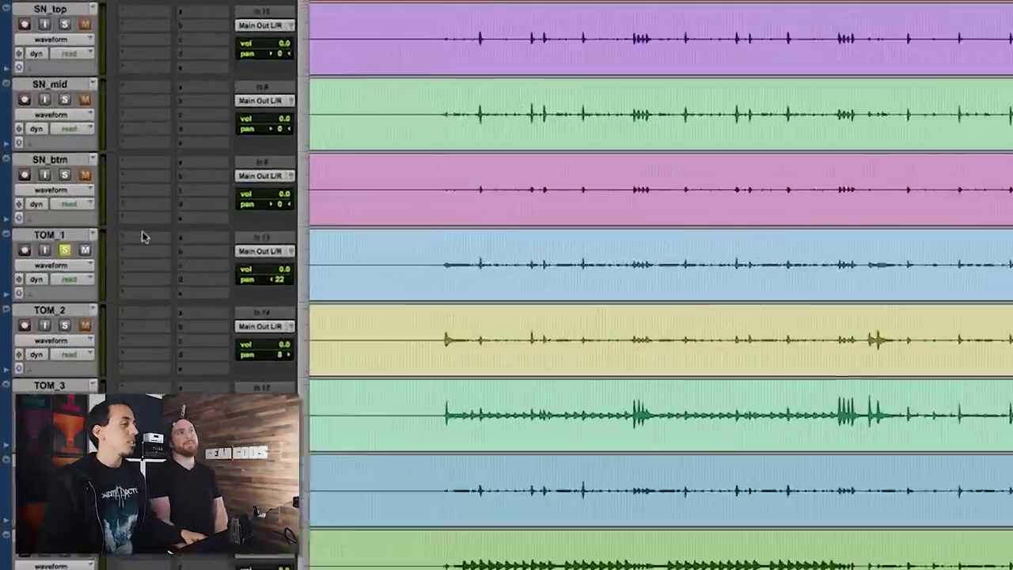
- Insert the aixdsp Multi Band Gate (mono) on TOM_1's first insert and place its window over the waveforms
{"action": "left_click", "coordinate": [79, 303]}
{"action": "mouse_move", "coordinate": [197, 260]}
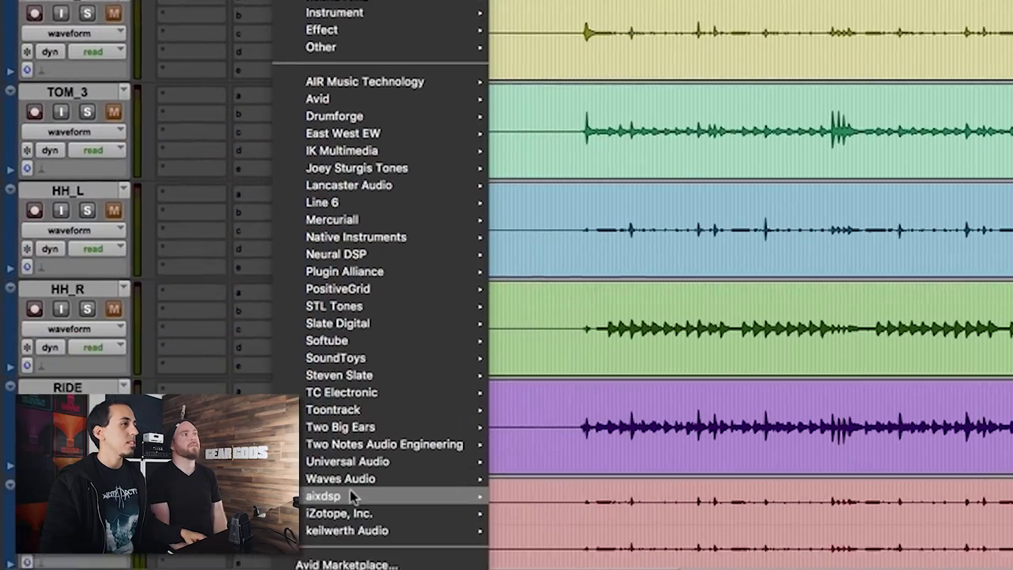
{"action": "mouse_move", "coordinate": [353, 496]}
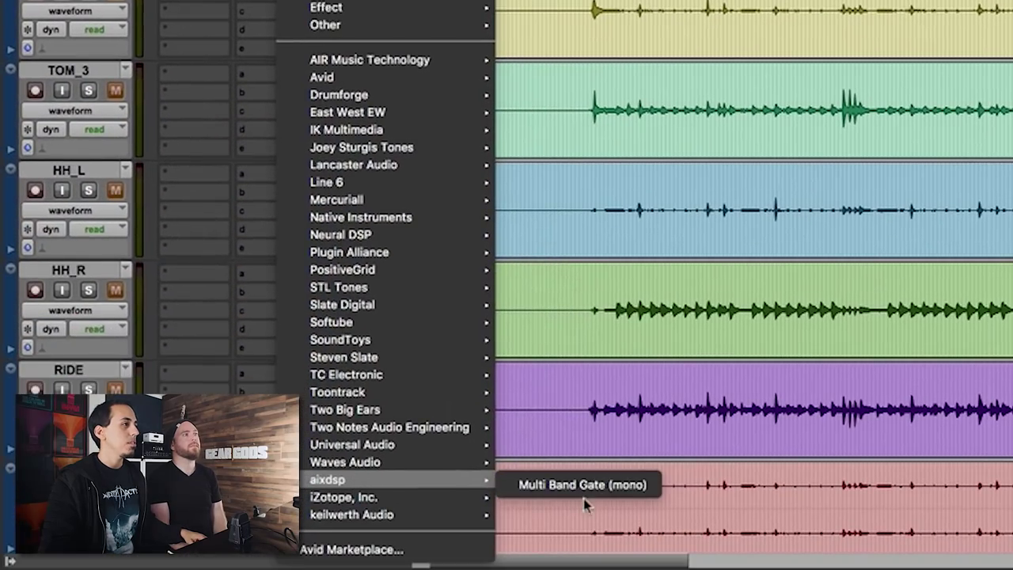
{"action": "left_click", "coordinate": [595, 487]}
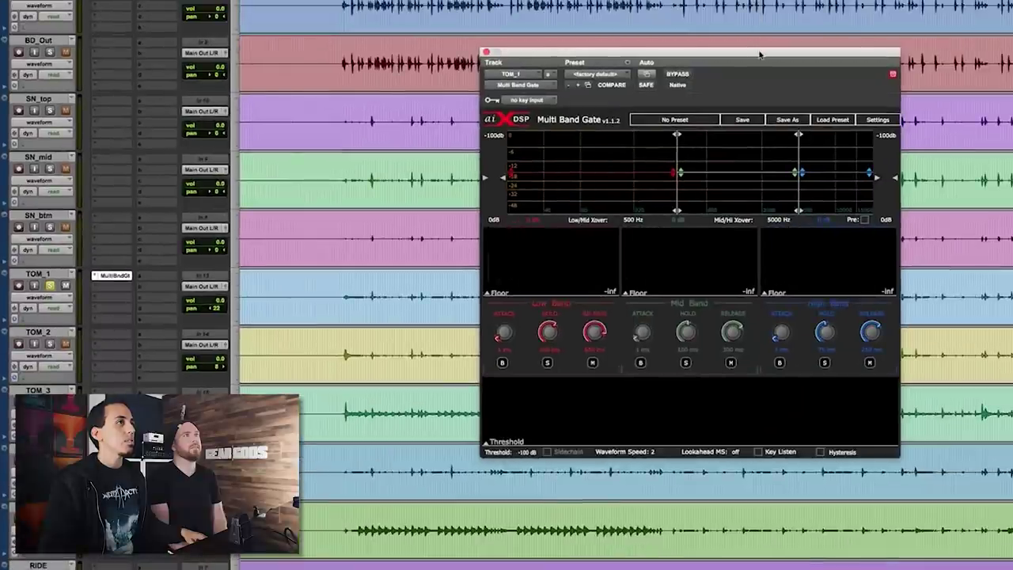
{"action": "left_click_drag", "start_coordinate": [760, 56], "coordinate": [791, 40]}
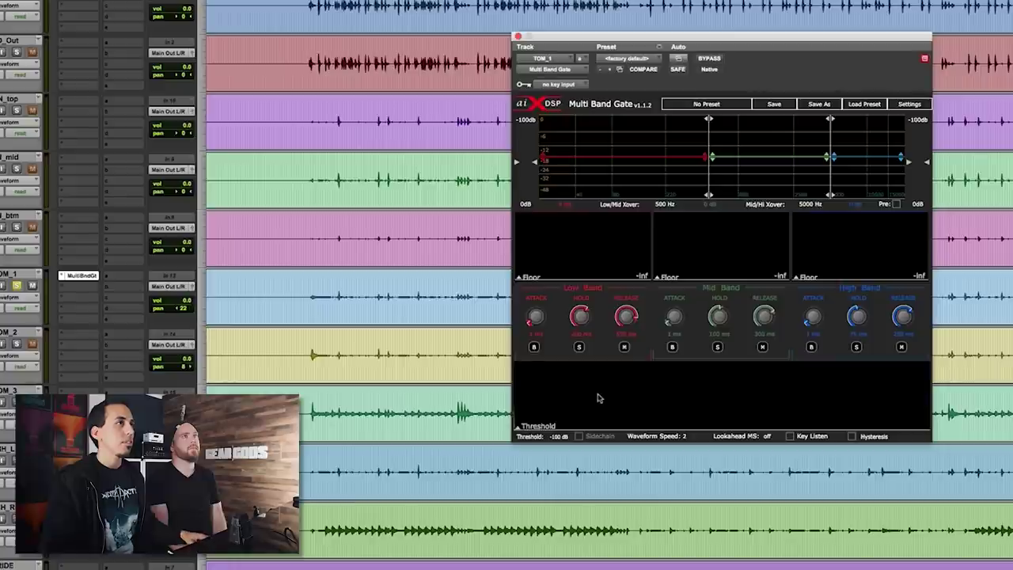
- Set the gate's threshold to about -9.8 dB while auditioning TOM_1 so only the tom hits open it
{"action": "key", "text": "space"}
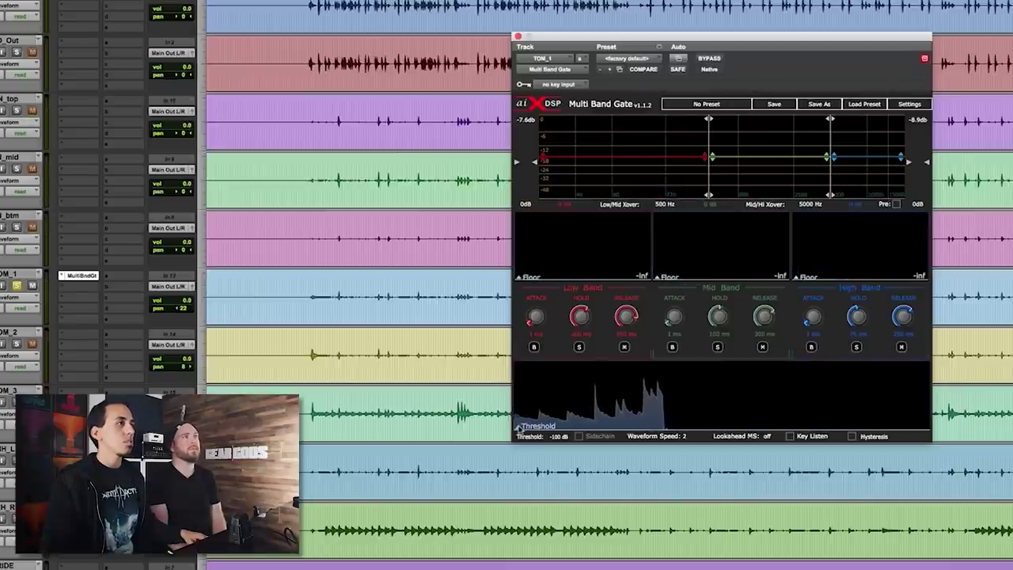
{"action": "left_click_drag", "start_coordinate": [519, 427], "coordinate": [521, 388]}
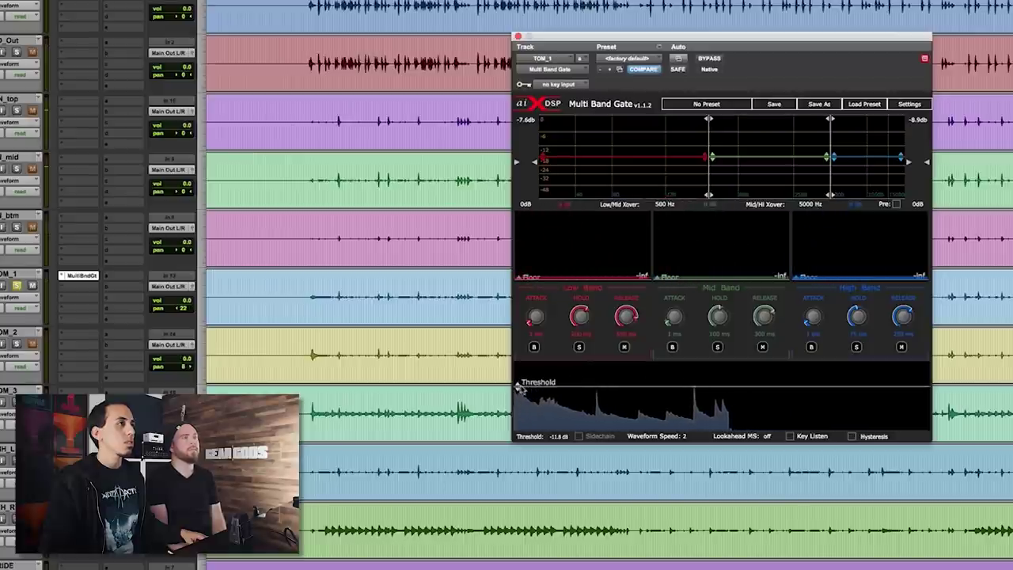
{"action": "key", "text": "space"}
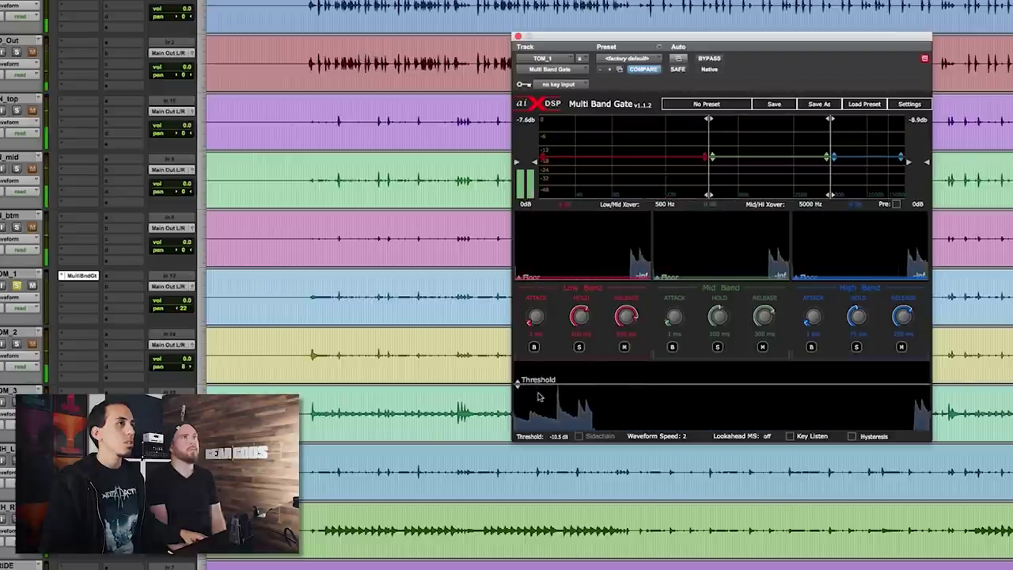
{"action": "key", "text": "space"}
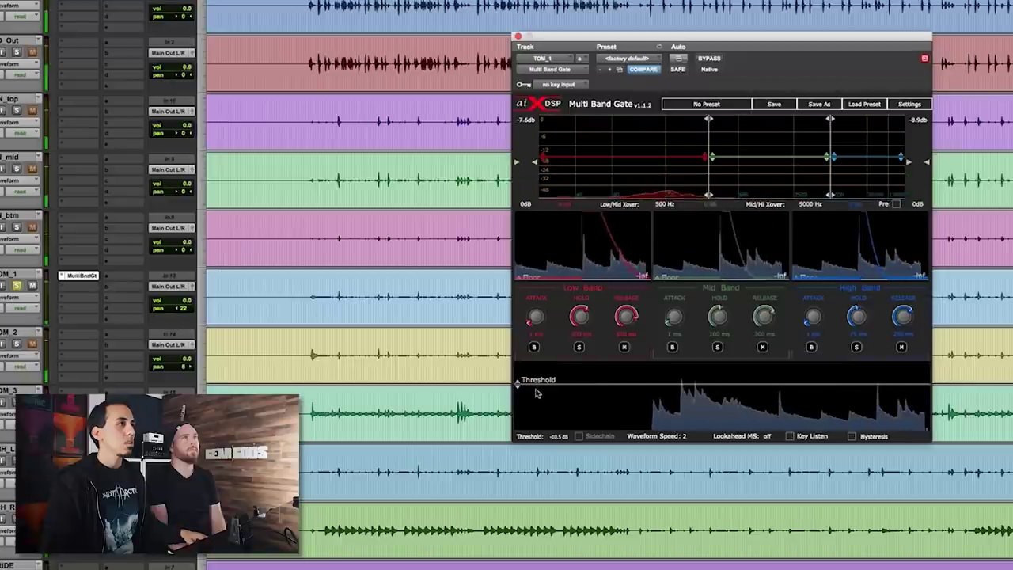
{"action": "left_click_drag", "start_coordinate": [520, 385], "coordinate": [519, 382]}
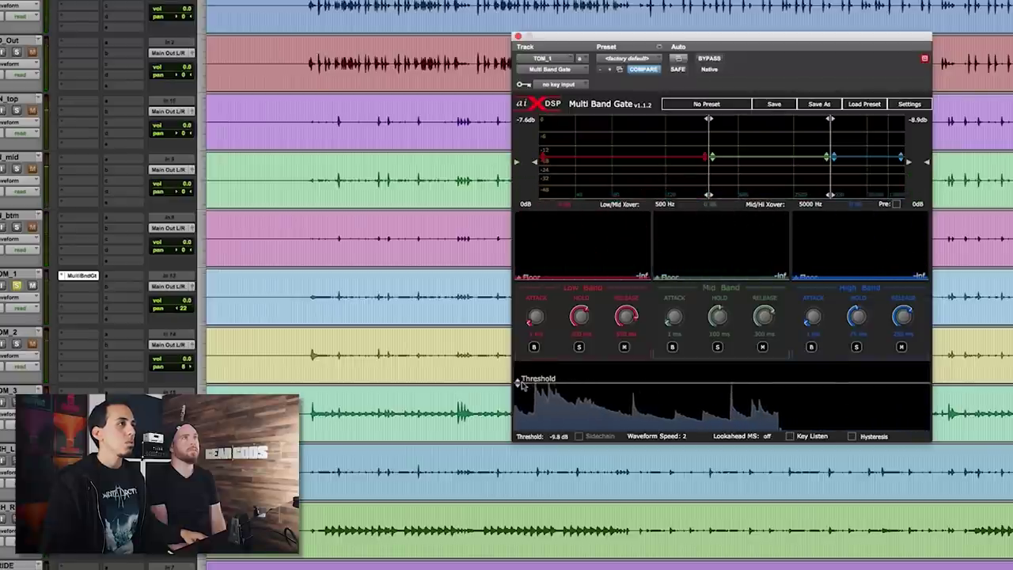
{"action": "key", "text": "space"}
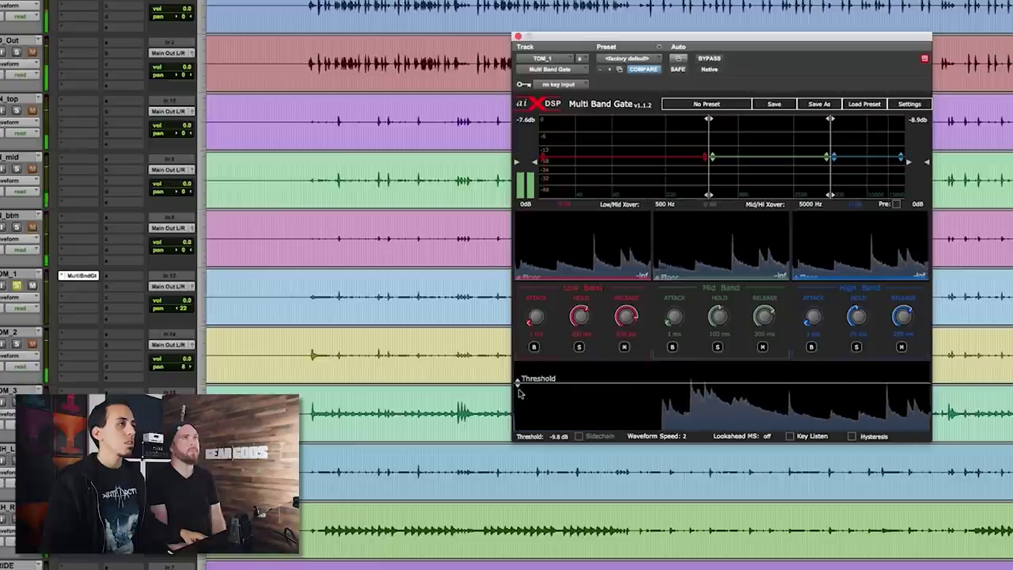
{"action": "key", "text": "space"}
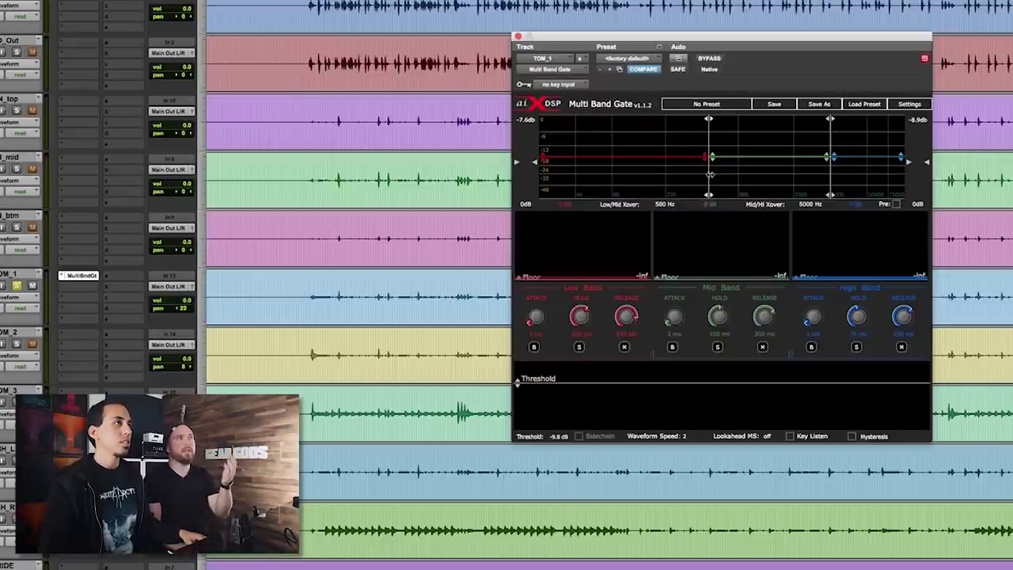
- Lower the gate's low/mid crossover to about 229 Hz while TOM_1 plays
{"action": "mouse_move", "coordinate": [710, 175]}
{"action": "left_mouse_down"}
{"action": "mouse_move", "coordinate": [688, 178]}
{"action": "mouse_move", "coordinate": [709, 181]}
{"action": "left_mouse_up"}
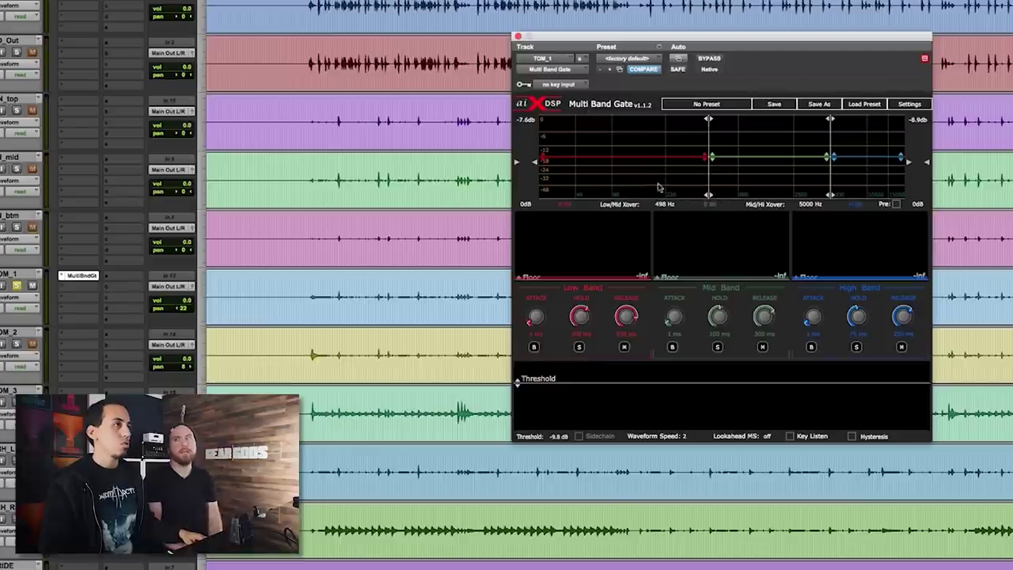
{"action": "key", "text": "space"}
{"action": "left_click_drag", "start_coordinate": [709, 168], "coordinate": [669, 168]}
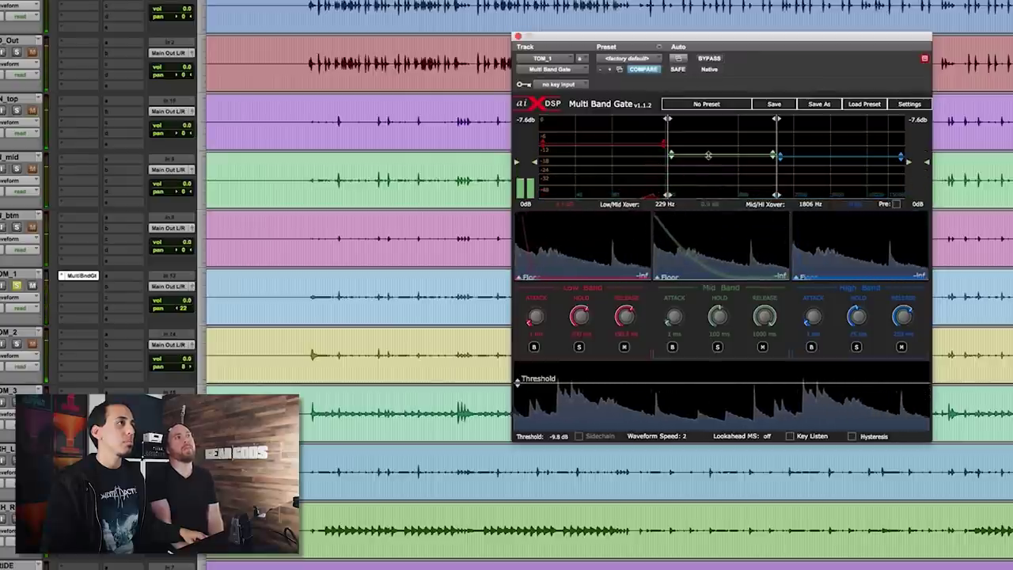
- Raise the gate's mid band gain and shorten the mid band's release during playback
{"action": "left_click_drag", "start_coordinate": [709, 155], "coordinate": [711, 134]}
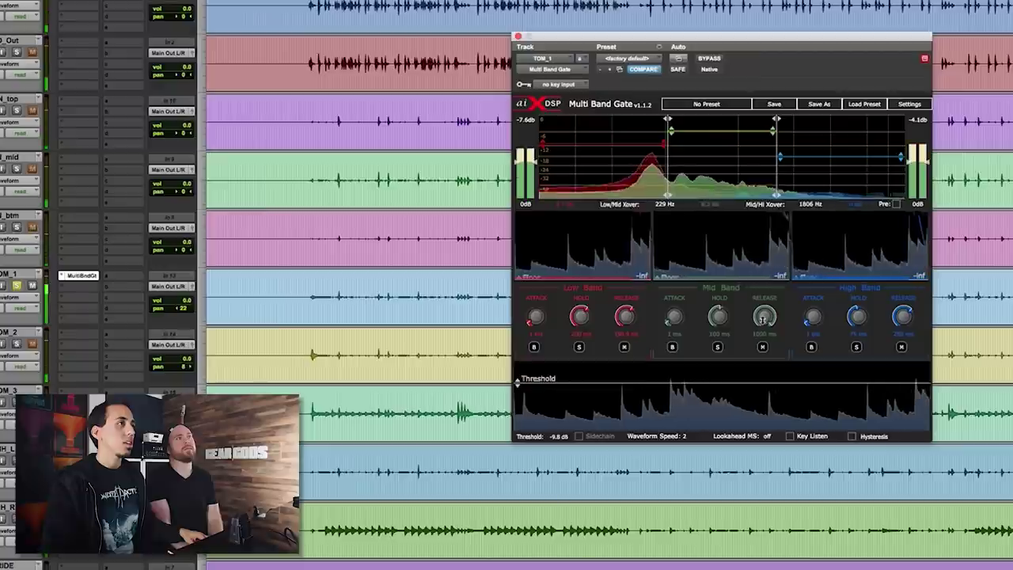
{"action": "left_click_drag", "start_coordinate": [765, 316], "coordinate": [764, 323]}
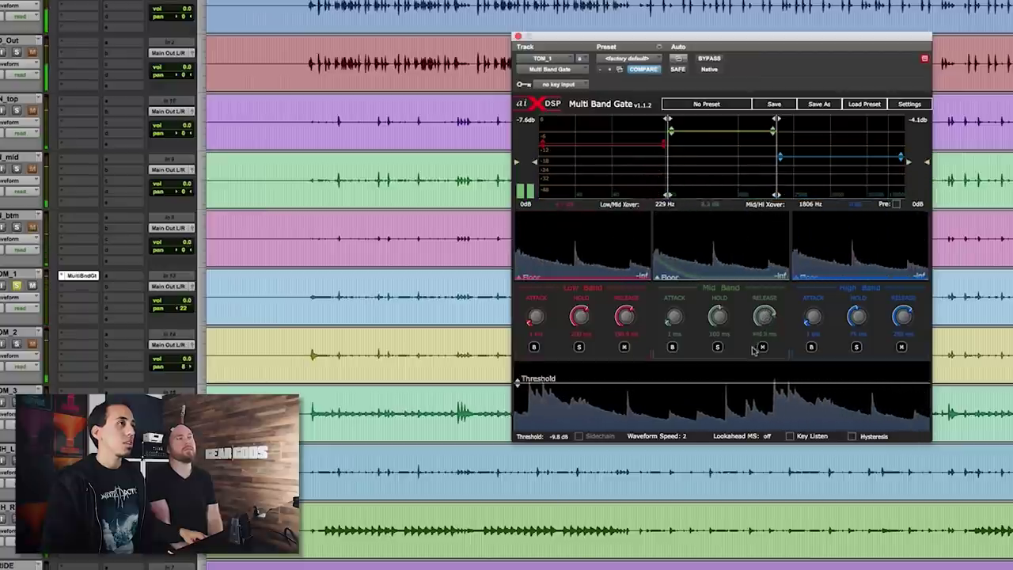
- Solo the mid band and pull its release down to 0 ms while TOM_1 plays, and stop playback
{"action": "left_click", "coordinate": [717, 346]}
{"action": "scroll", "coordinate": [764, 315], "scroll_direction": "up", "scroll_amount": 1}
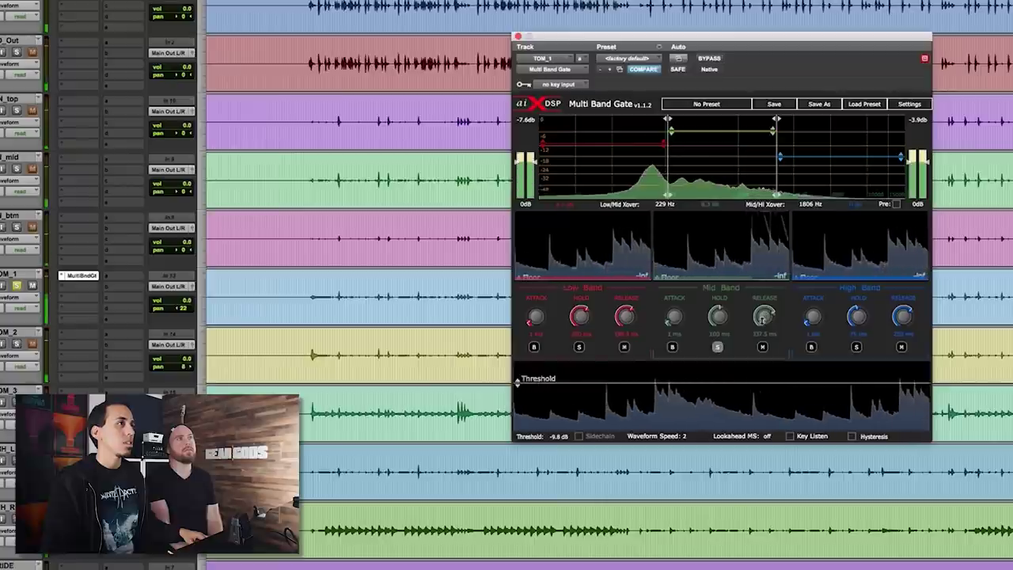
{"action": "left_click_drag", "start_coordinate": [764, 315], "coordinate": [765, 349]}
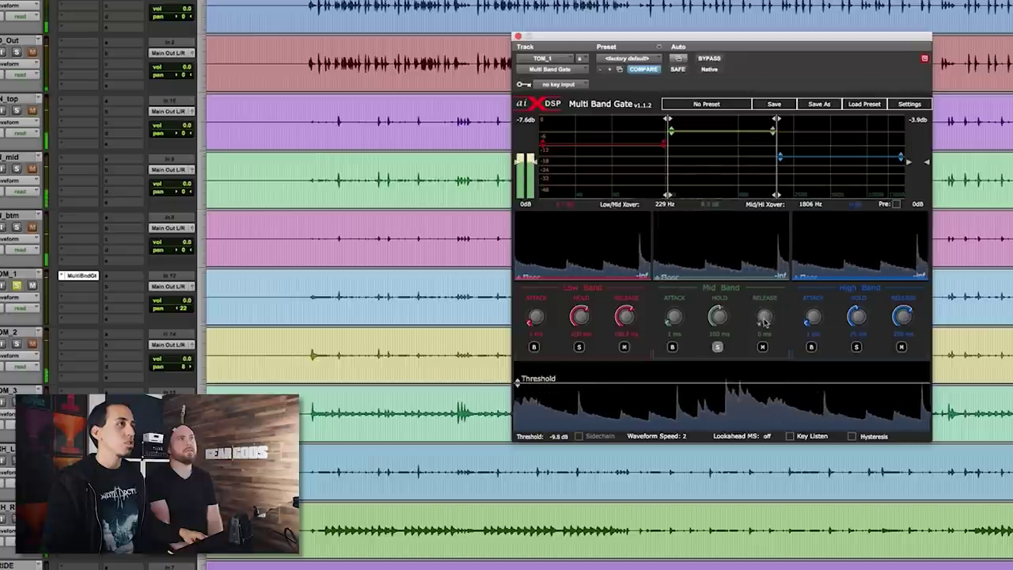
{"action": "key", "text": "space"}
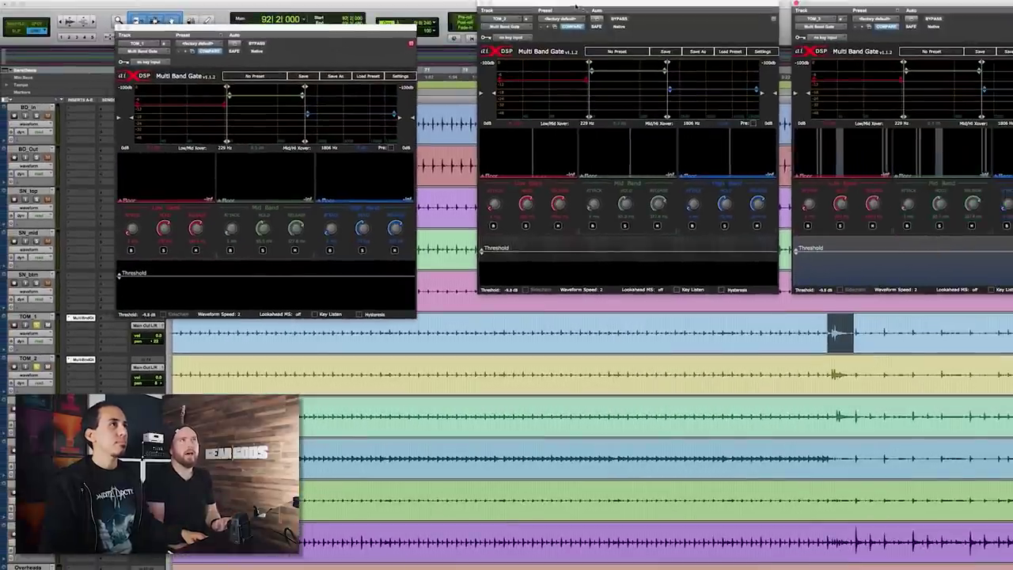
- Arrange the TOM_1, TOM_2 and TOM_3 gate windows so that all three are fully visible side by side
{"action": "left_click_drag", "start_coordinate": [577, 7], "coordinate": [538, 165]}
{"action": "left_click_drag", "start_coordinate": [293, 33], "coordinate": [279, 197]}
{"action": "left_click_drag", "start_coordinate": [587, 162], "coordinate": [555, 191]}
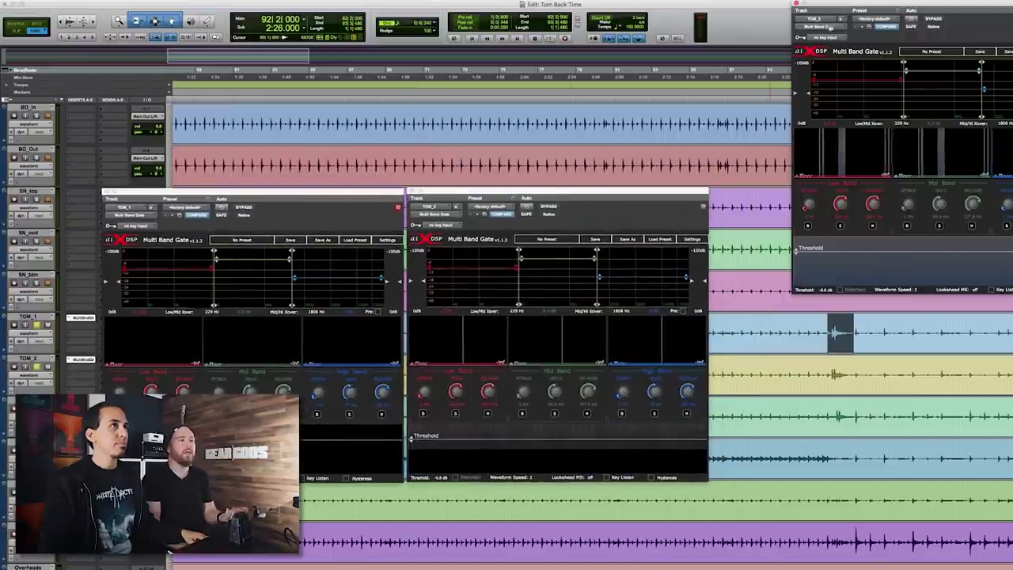
{"action": "left_click_drag", "start_coordinate": [838, 10], "coordinate": [755, 17]}
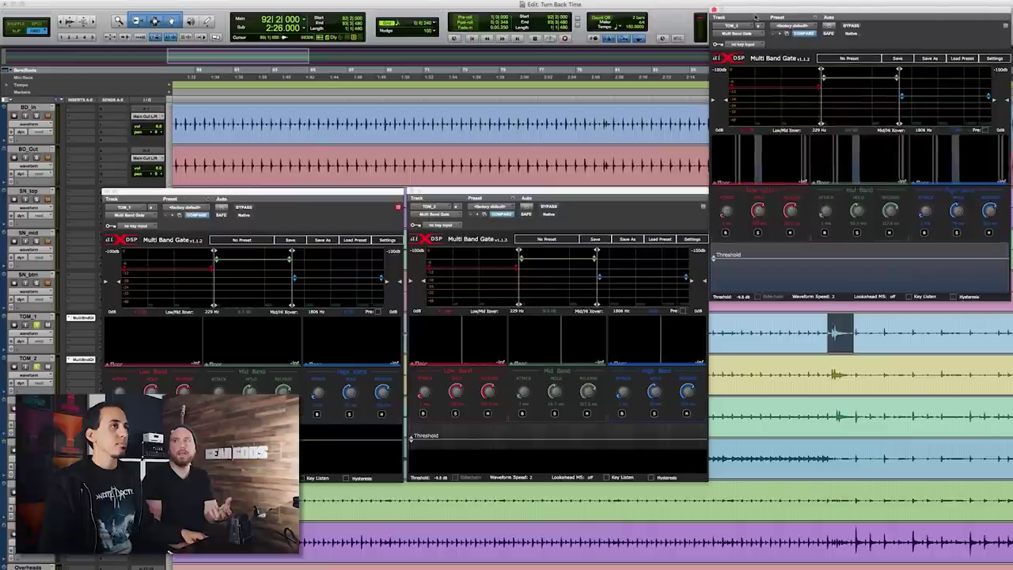
{"action": "scroll", "coordinate": [663, 138], "scroll_direction": "down", "scroll_amount": 3}
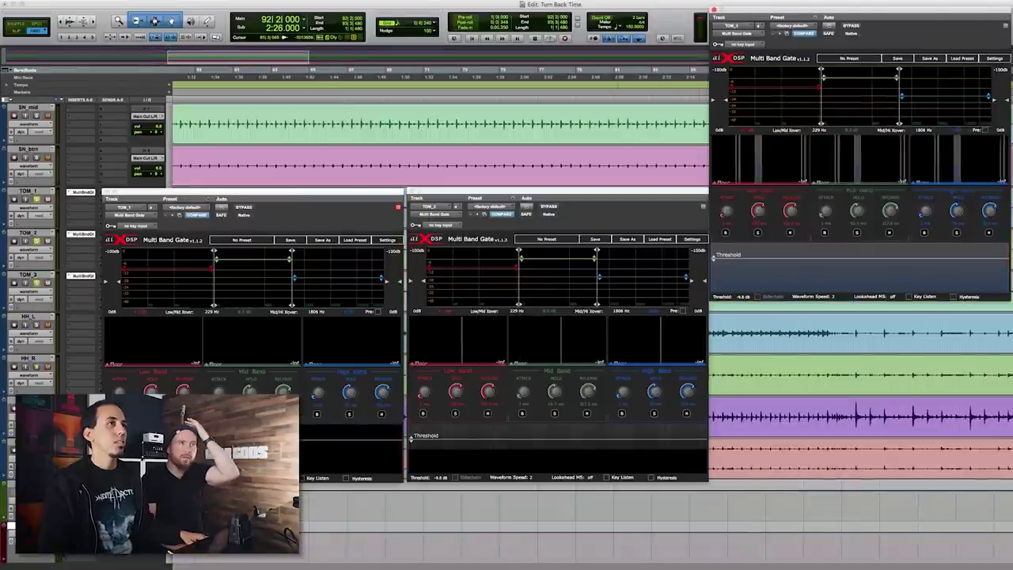
- Move TOM_3's gate window below its waveform and set the gate's threshold to about -12.2 dB during playback
{"action": "left_click_drag", "start_coordinate": [791, 9], "coordinate": [894, 320]}
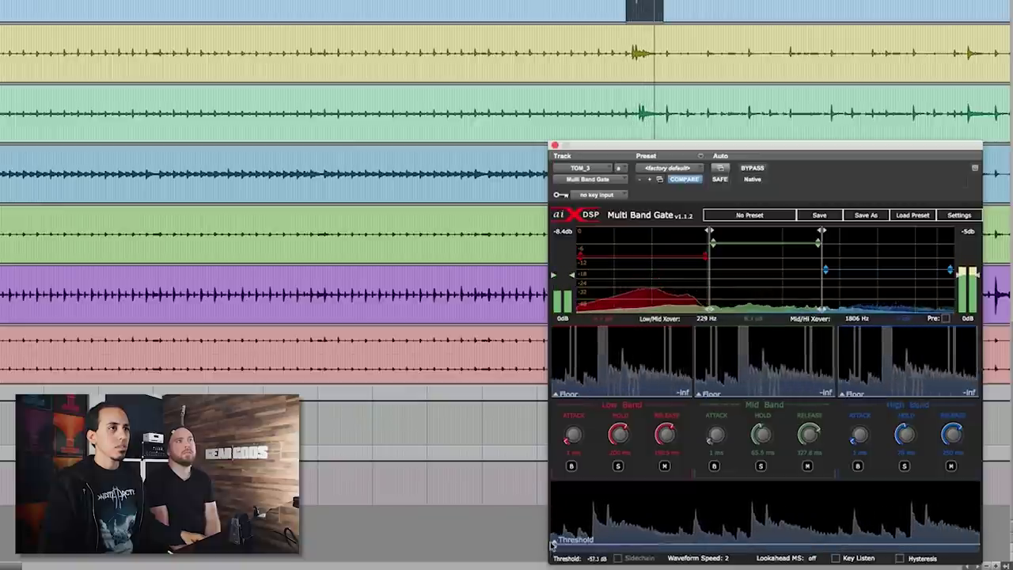
{"action": "left_click_drag", "start_coordinate": [554, 548], "coordinate": [549, 518]}
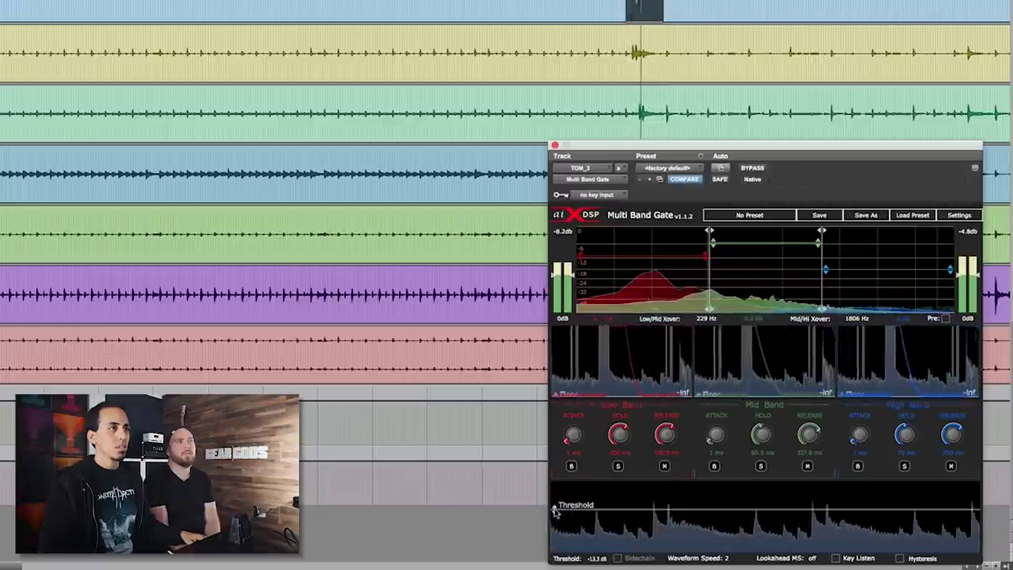
{"action": "left_click_drag", "start_coordinate": [554, 510], "coordinate": [555, 508]}
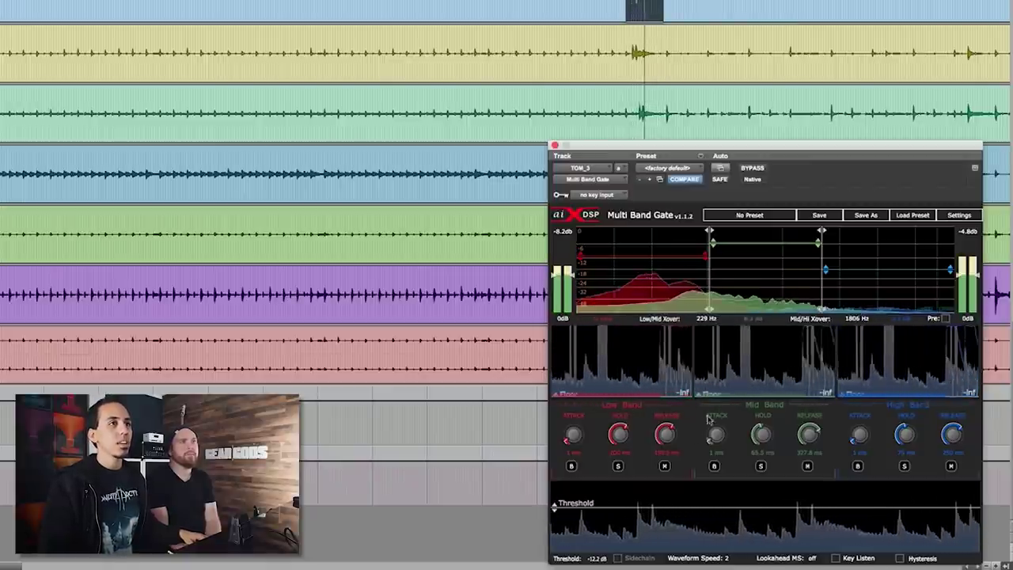
- Reset the mid and low band gains of TOM_3's gate to 0 dB and set the crossovers to about 240 Hz and 1745 Hz
{"action": "left_click_drag", "start_coordinate": [748, 241], "coordinate": [751, 258]}
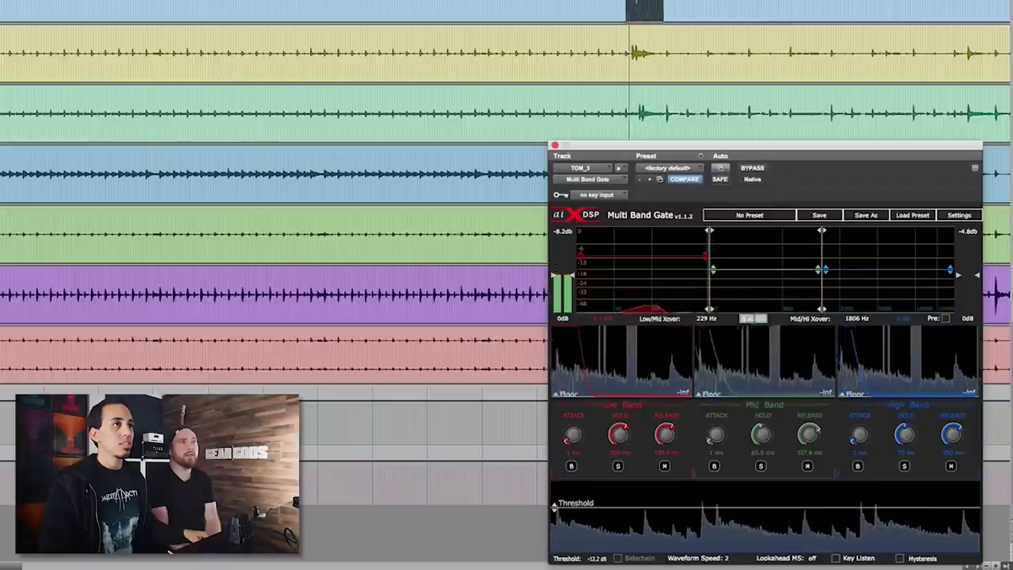
{"action": "left_click_drag", "start_coordinate": [602, 256], "coordinate": [602, 270]}
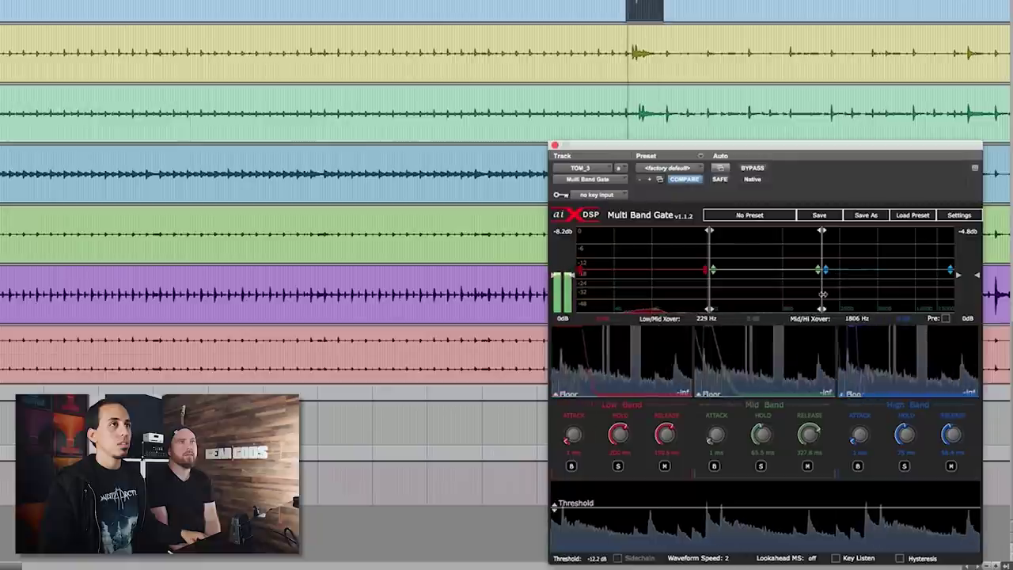
{"action": "left_click_drag", "start_coordinate": [824, 297], "coordinate": [820, 297]}
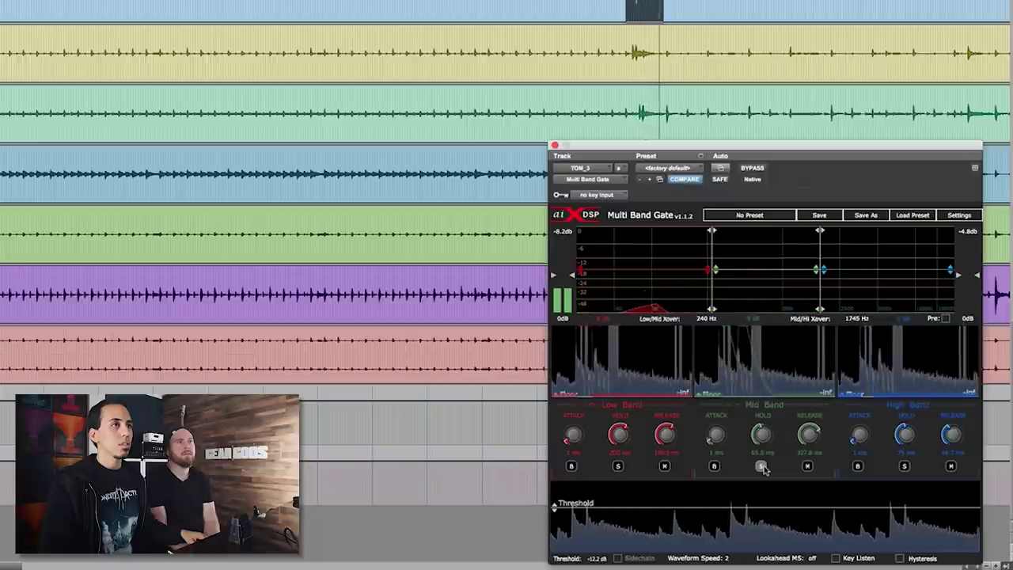
- Audition TOM_3's mid band alone to raise its gain to about 4.1 dB, and solo the low band to shorten its release
{"action": "left_click", "coordinate": [761, 467]}
{"action": "left_click_drag", "start_coordinate": [774, 261], "coordinate": [775, 257]}
{"action": "left_click", "coordinate": [617, 466]}
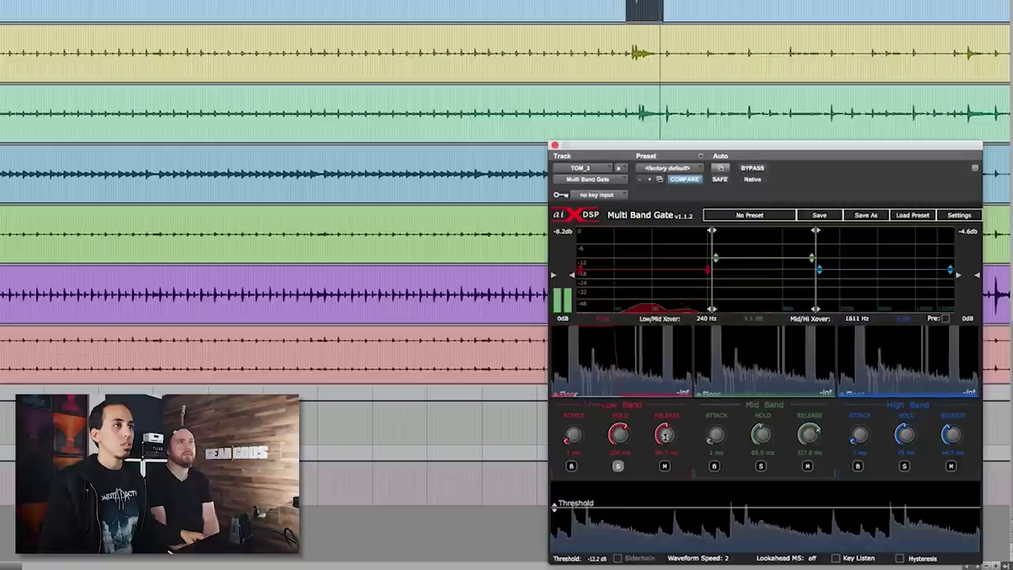
- Play the TOM_3 fill with the gate bypassed and active in alternation to compare the gated and raw sound
{"action": "left_click", "coordinate": [751, 169]}
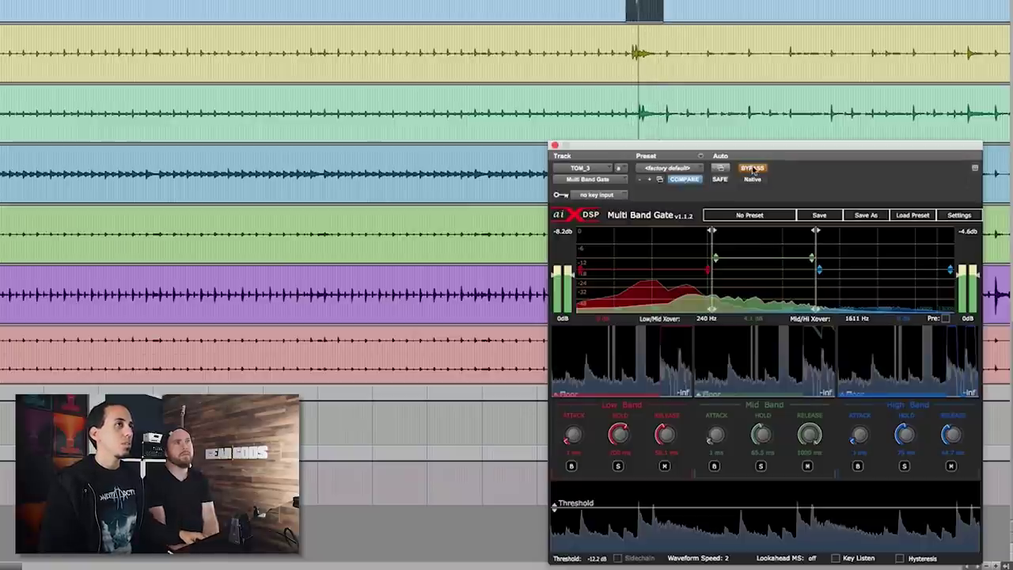
{"action": "left_click", "coordinate": [753, 169]}
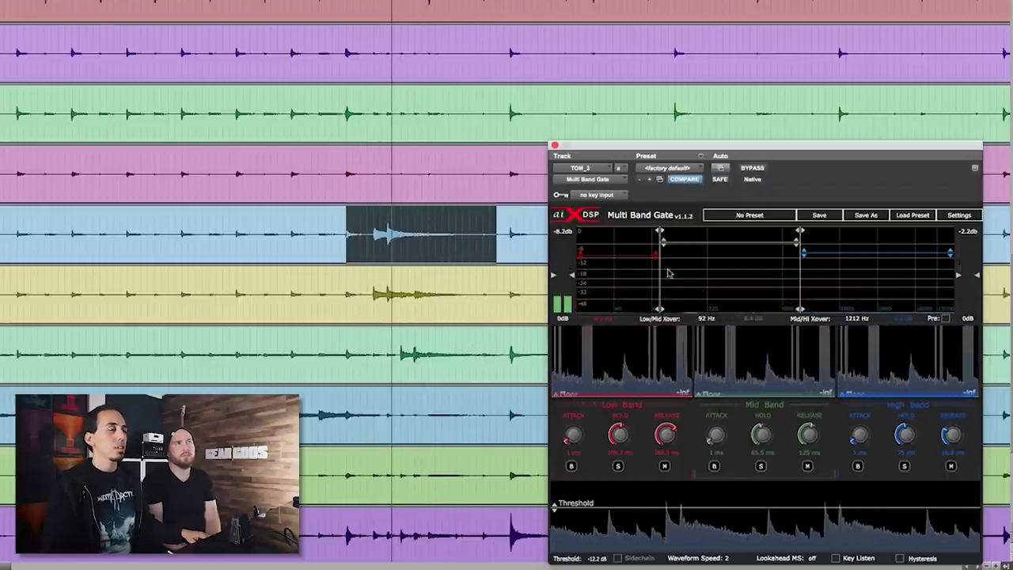
{"action": "key", "text": "space"}
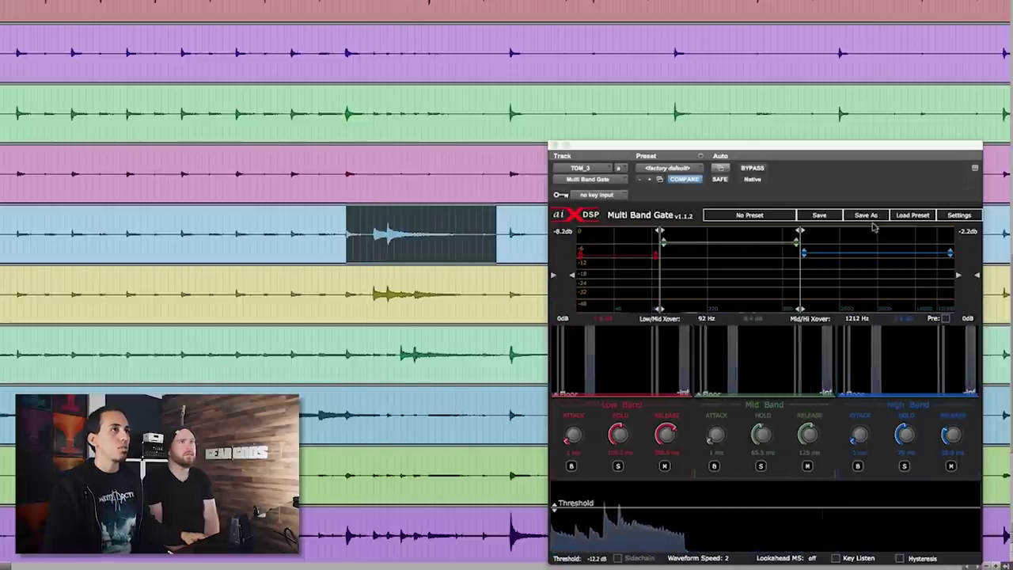
{"action": "left_click", "coordinate": [753, 168]}
{"action": "key", "text": "space"}
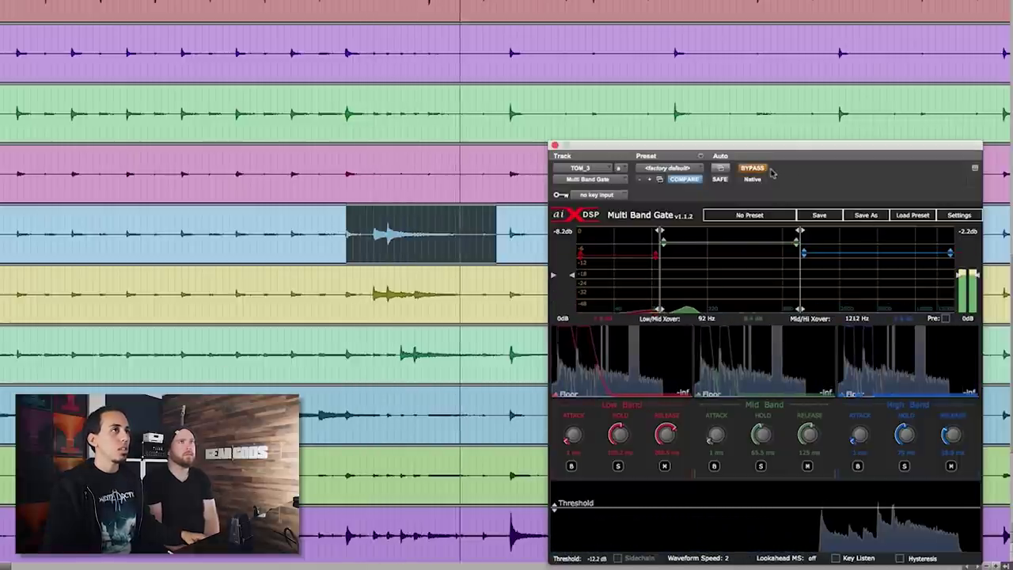
{"action": "left_click", "coordinate": [752, 168]}
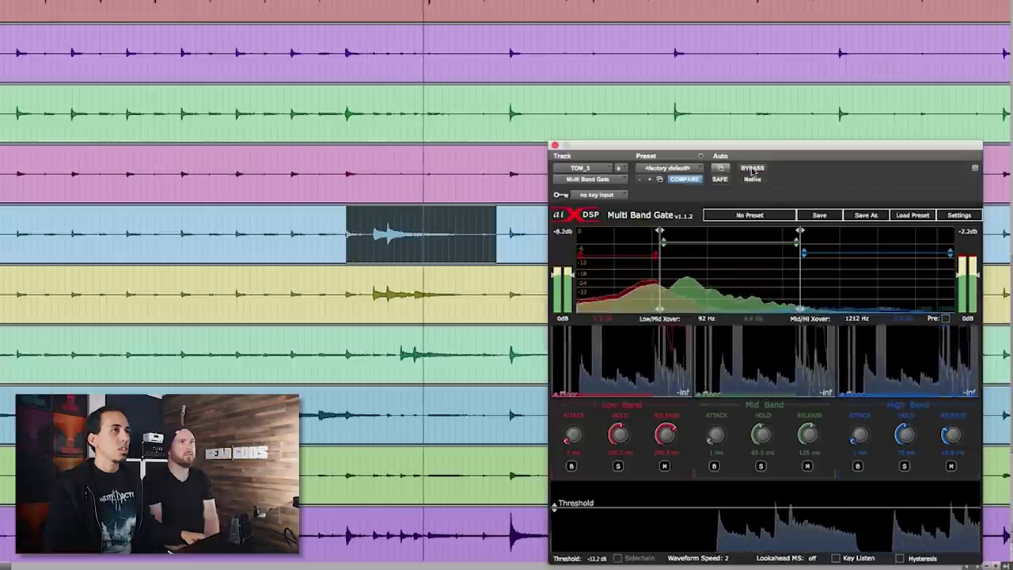
{"action": "left_click", "coordinate": [752, 168]}
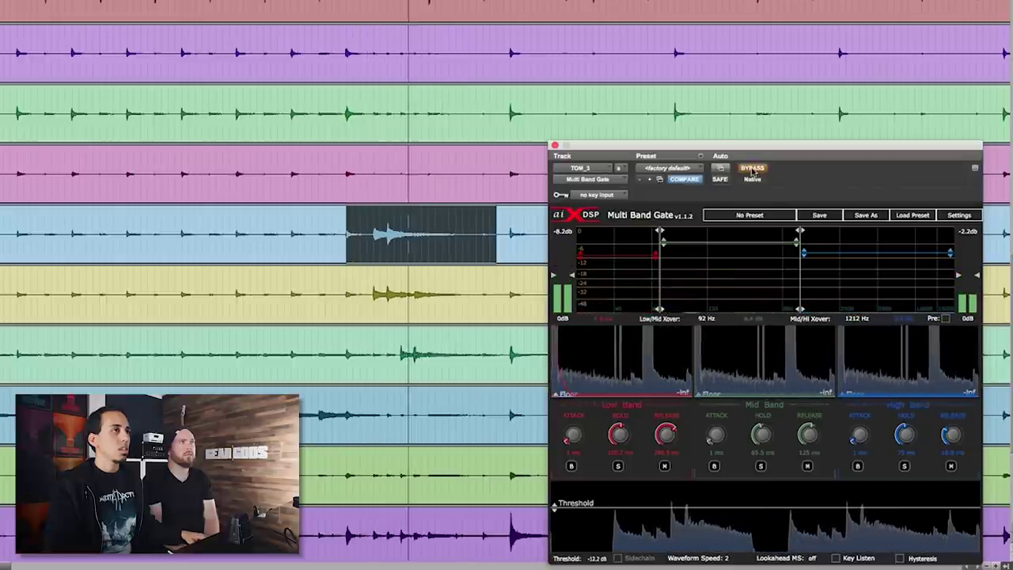
{"action": "left_click", "coordinate": [753, 168]}
{"action": "key", "text": "space"}
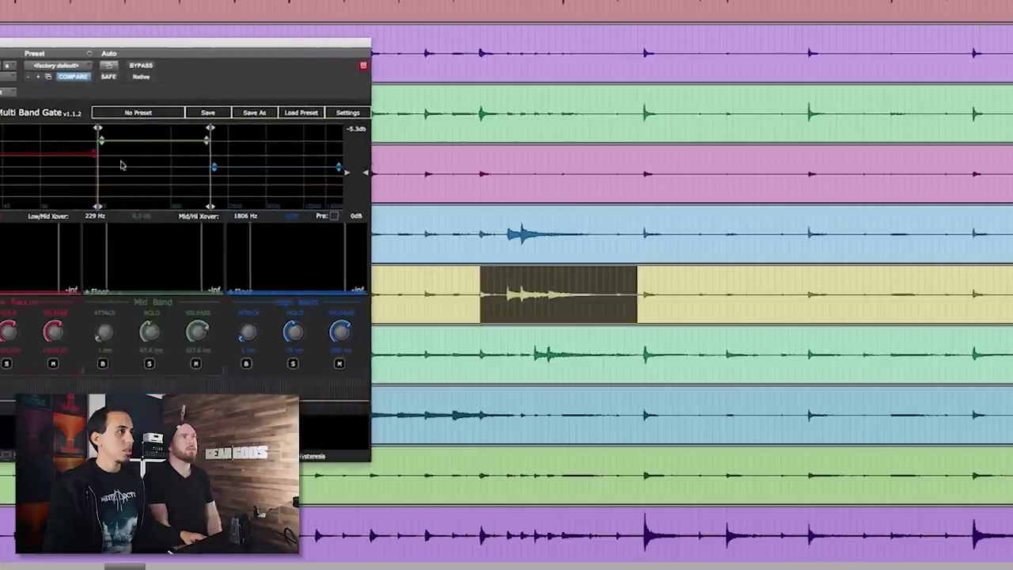
- Set the threshold of TOM_2's gate to about -11.8 dB during playback and move its window clear of the tracks
{"action": "key", "text": "space"}
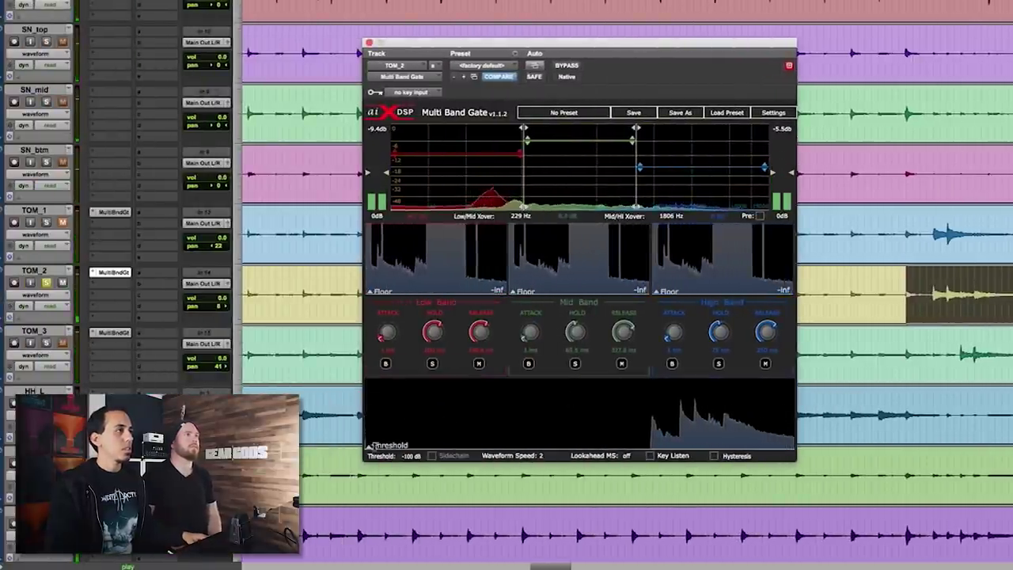
{"action": "left_click_drag", "start_coordinate": [368, 448], "coordinate": [386, 408]}
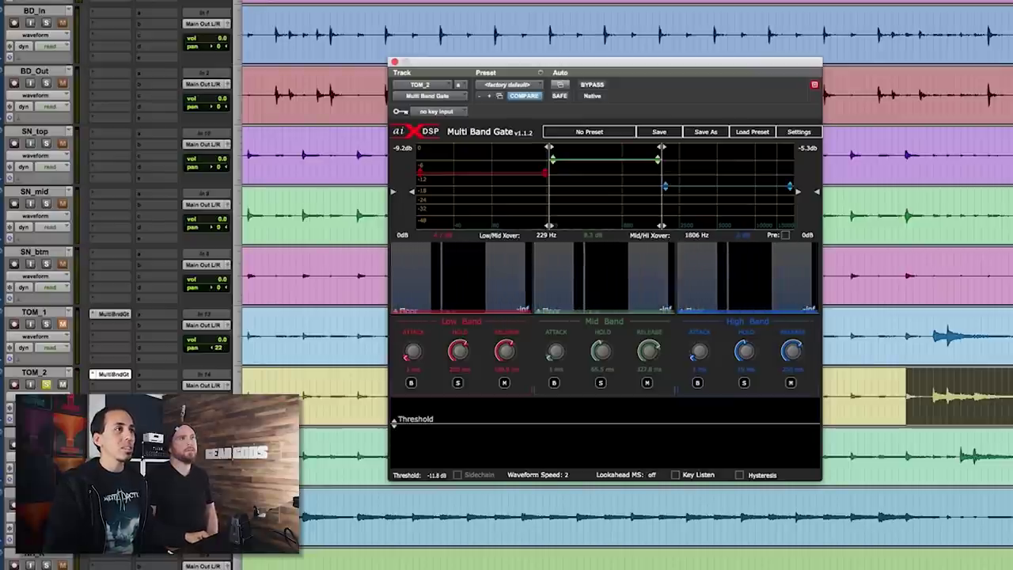
{"action": "key", "text": "r"}
{"action": "key", "text": "r"}
{"action": "key", "text": "r"}
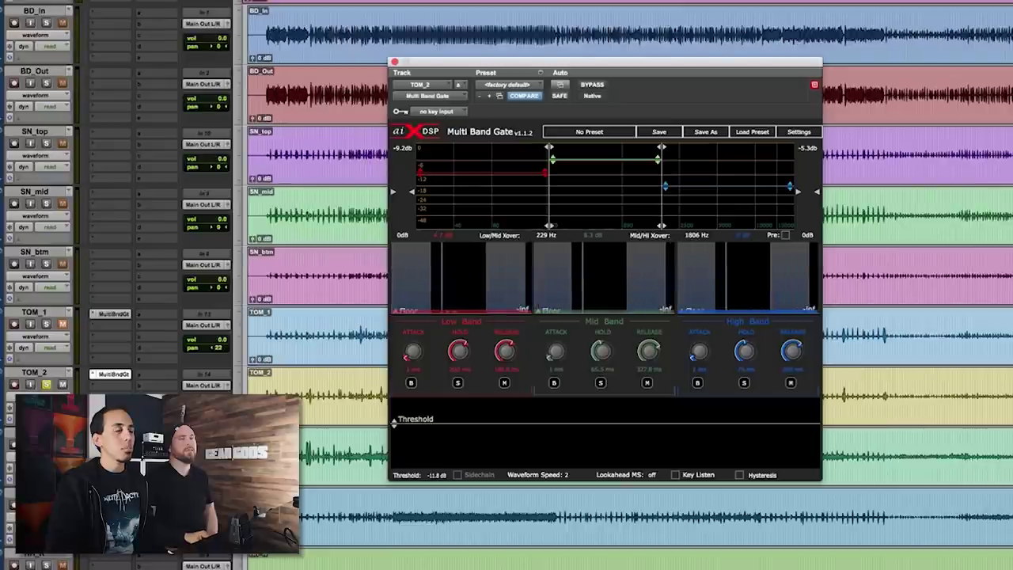
{"action": "key", "text": "space"}
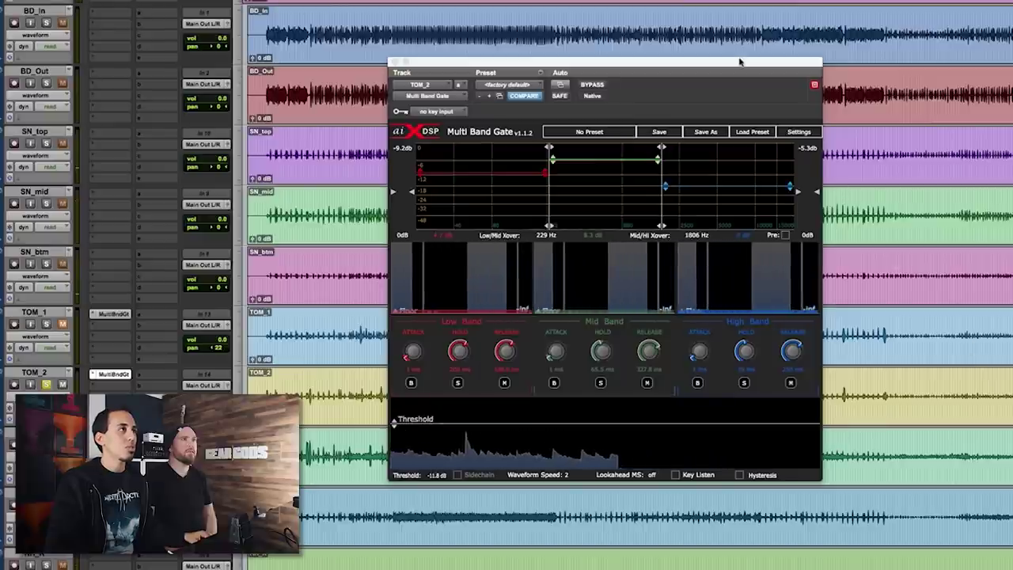
{"action": "left_click_drag", "start_coordinate": [605, 62], "coordinate": [727, 98]}
{"action": "key", "text": "ctrl+]"}
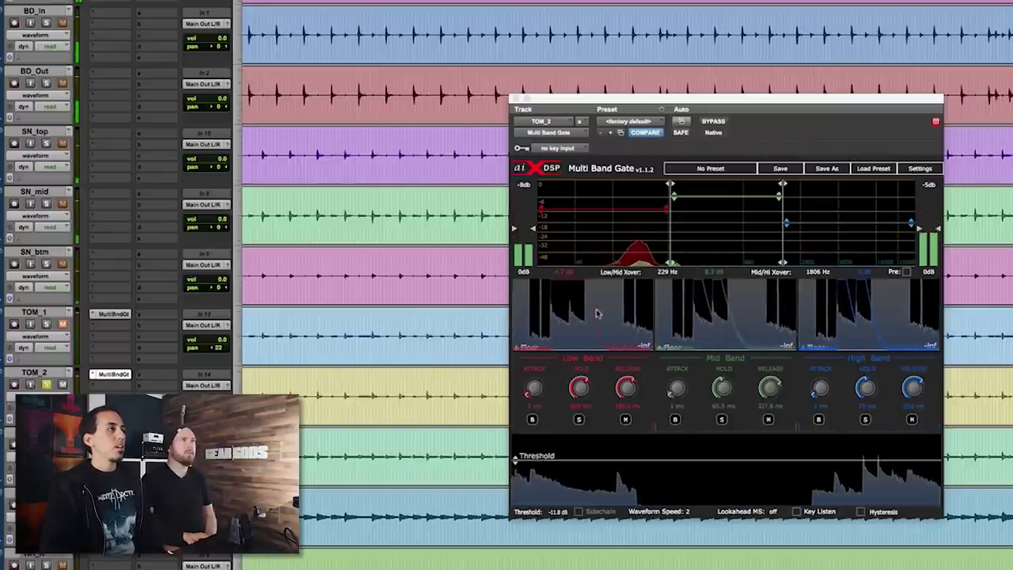
- Reset the mid and low band gains of TOM_2's gate to 0 dB and lower the low/mid crossover to about 187 Hz
{"action": "left_click_drag", "start_coordinate": [696, 198], "coordinate": [698, 218]}
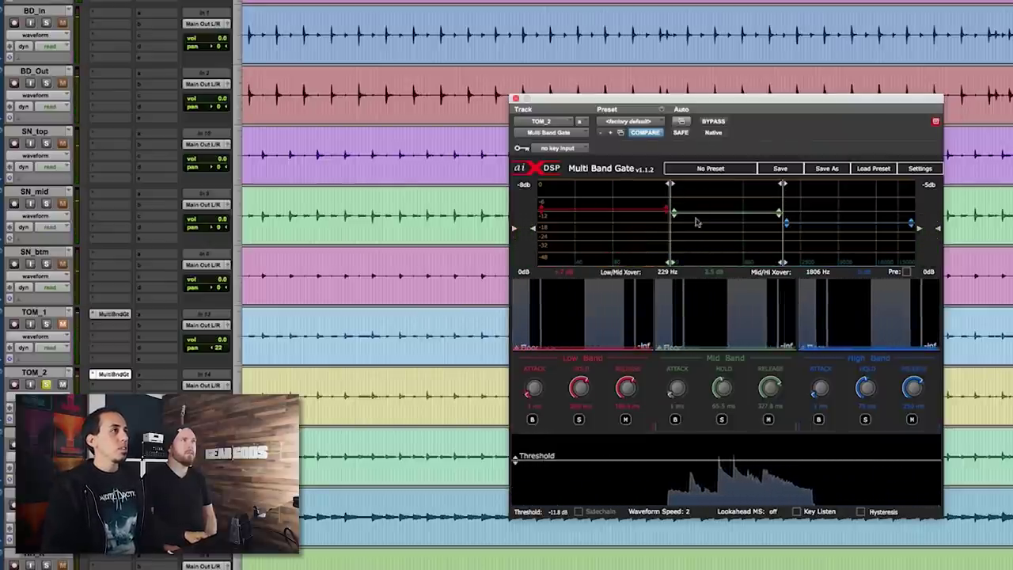
{"action": "left_click_drag", "start_coordinate": [717, 271], "coordinate": [641, 269]}
{"action": "left_click_drag", "start_coordinate": [565, 272], "coordinate": [546, 273]}
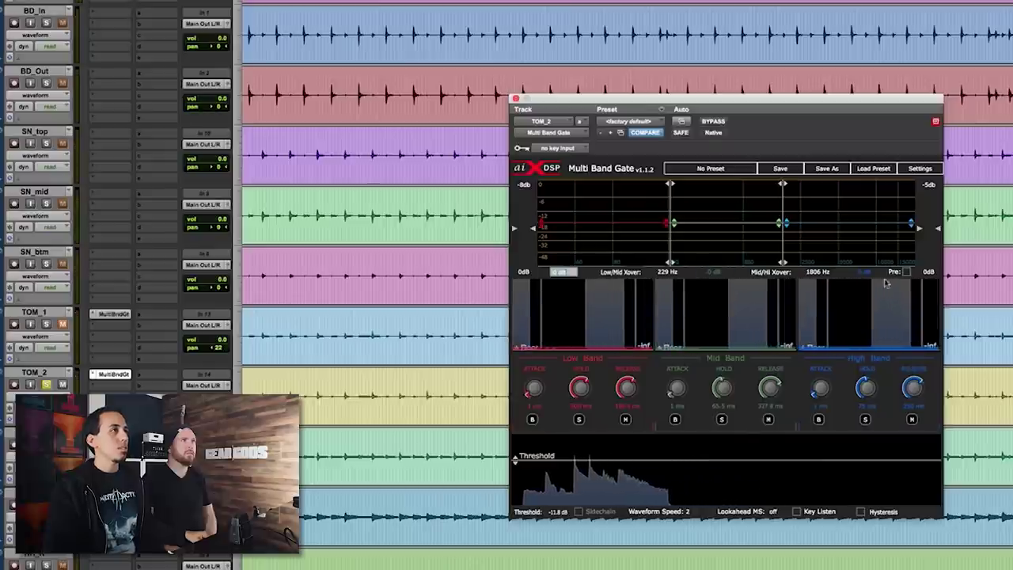
{"action": "left_click_drag", "start_coordinate": [668, 271], "coordinate": [649, 272]}
- Solo the low band of TOM_2's gate, adjust its release by ear during playback, and unsolo the band
{"action": "left_click", "coordinate": [578, 419]}
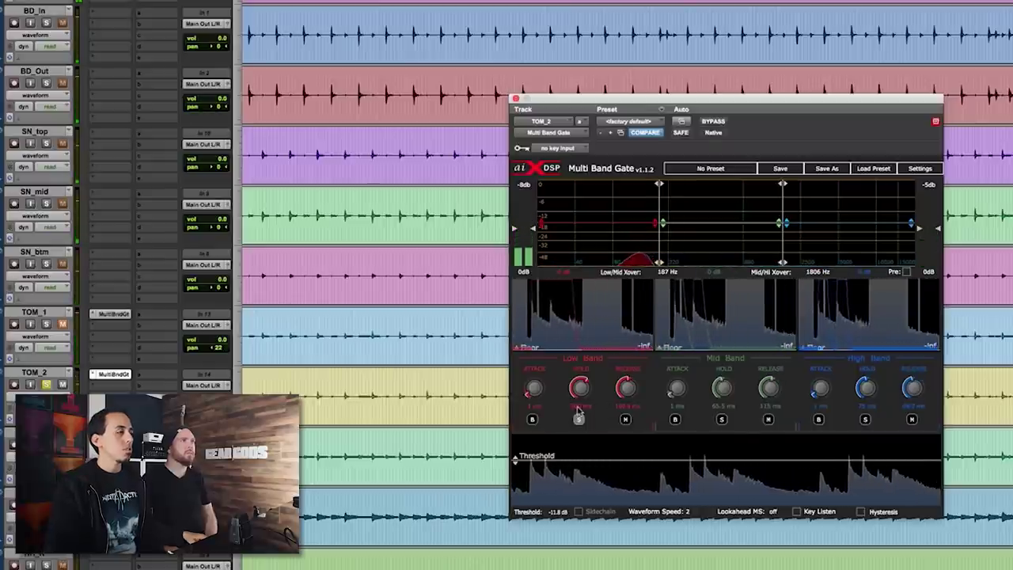
{"action": "left_click_drag", "start_coordinate": [626, 393], "coordinate": [635, 406]}
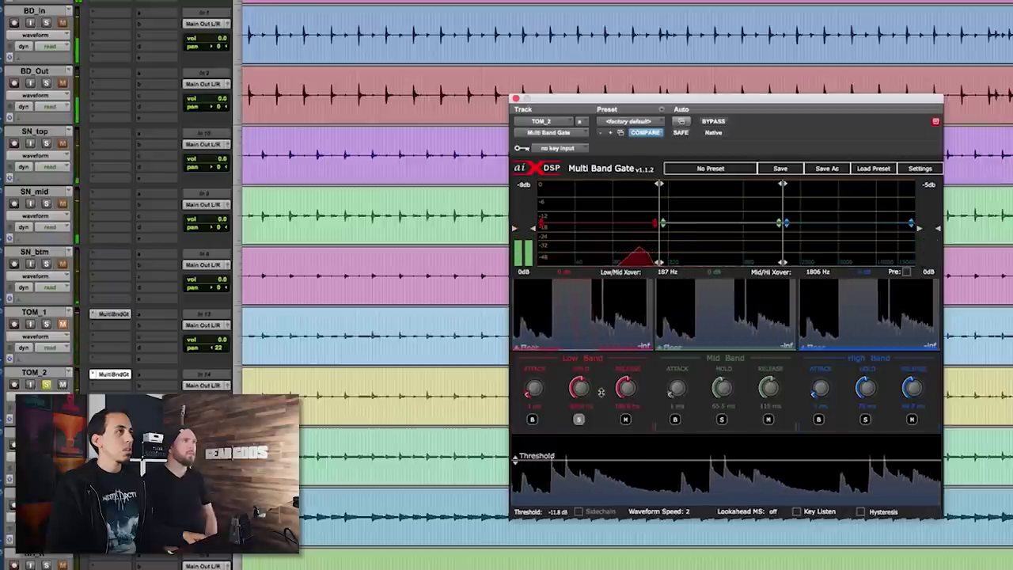
{"action": "left_click", "coordinate": [578, 419]}
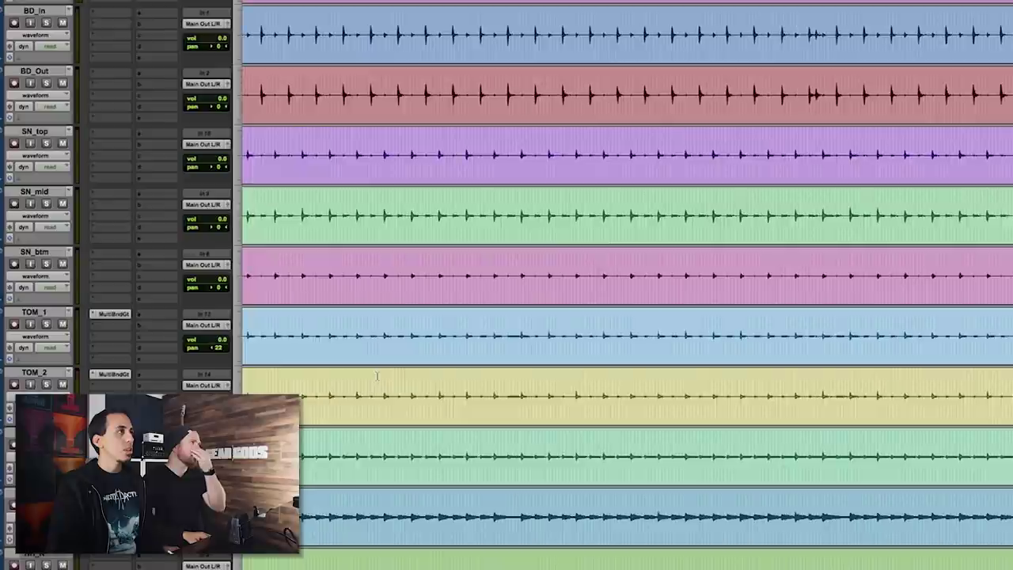
- Solo SN_top, play it with the Multi Band Gate on its first insert, and move the gate window aside
{"action": "left_click", "coordinate": [471, 150]}
{"action": "key", "text": "shift+s"}
{"action": "left_click", "coordinate": [474, 155]}
{"action": "key", "text": "space"}
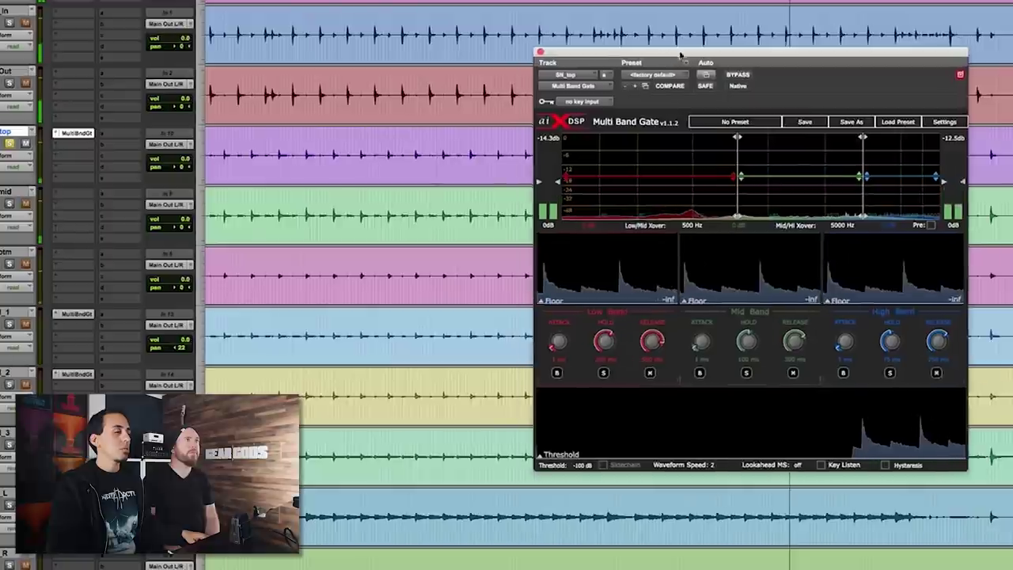
{"action": "left_click_drag", "start_coordinate": [699, 81], "coordinate": [734, 71]}
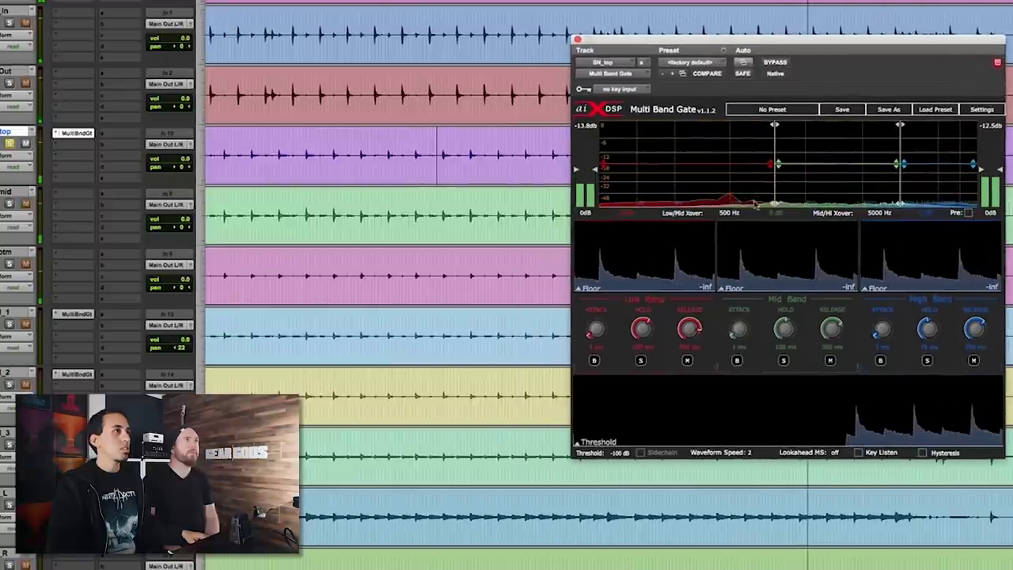
- Set the crossovers of SN_top's gate to about 285 Hz and 2543 Hz and its threshold to about -29.6 dB
{"action": "left_click_drag", "start_coordinate": [774, 189], "coordinate": [744, 204]}
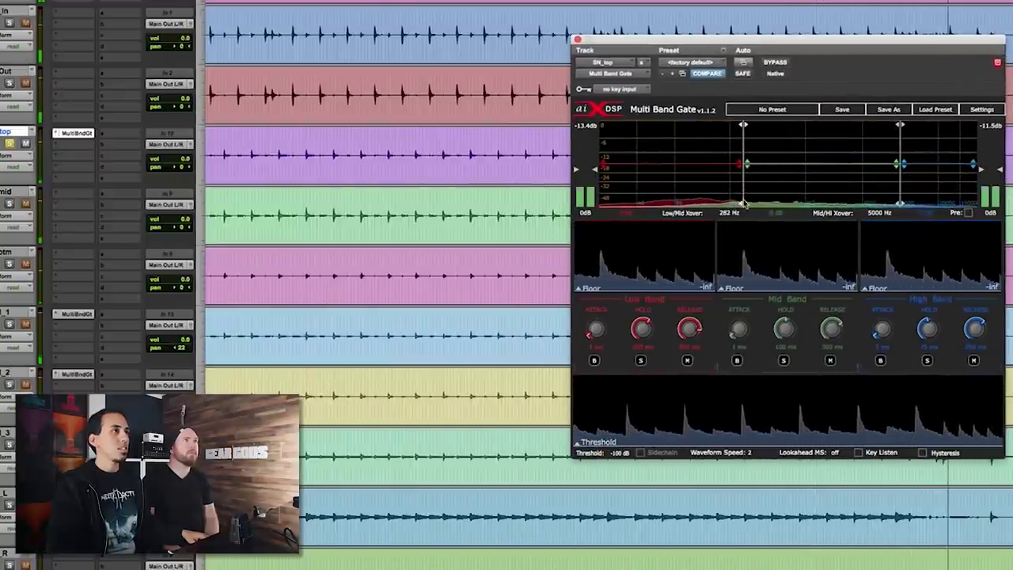
{"action": "left_click_drag", "start_coordinate": [900, 204], "coordinate": [863, 204]}
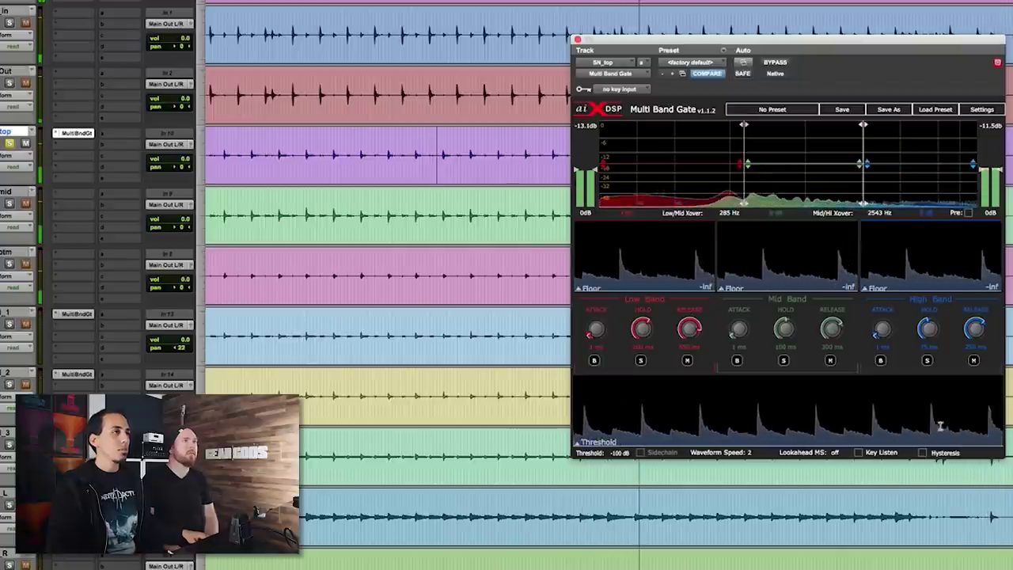
{"action": "mouse_move", "coordinate": [579, 427]}
{"action": "left_mouse_down"}
{"action": "mouse_move", "coordinate": [584, 418]}
{"action": "mouse_move", "coordinate": [585, 425]}
{"action": "left_mouse_up"}
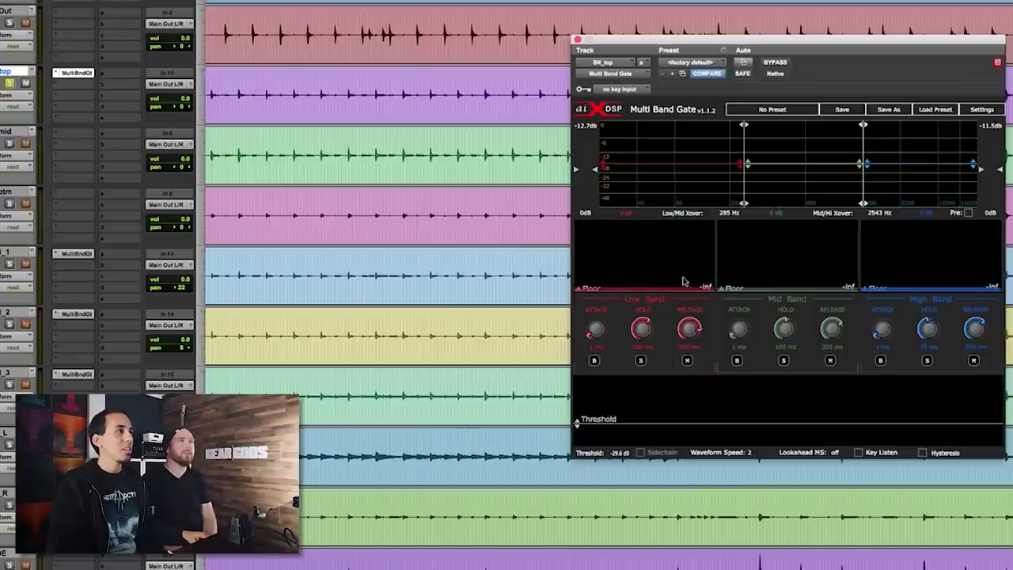
- During playback, shorten the high band's hold and release on SN_top's gate, raise the soloed band's lower crossover to about 7013 Hz, and unsolo it
{"action": "key", "text": "space"}
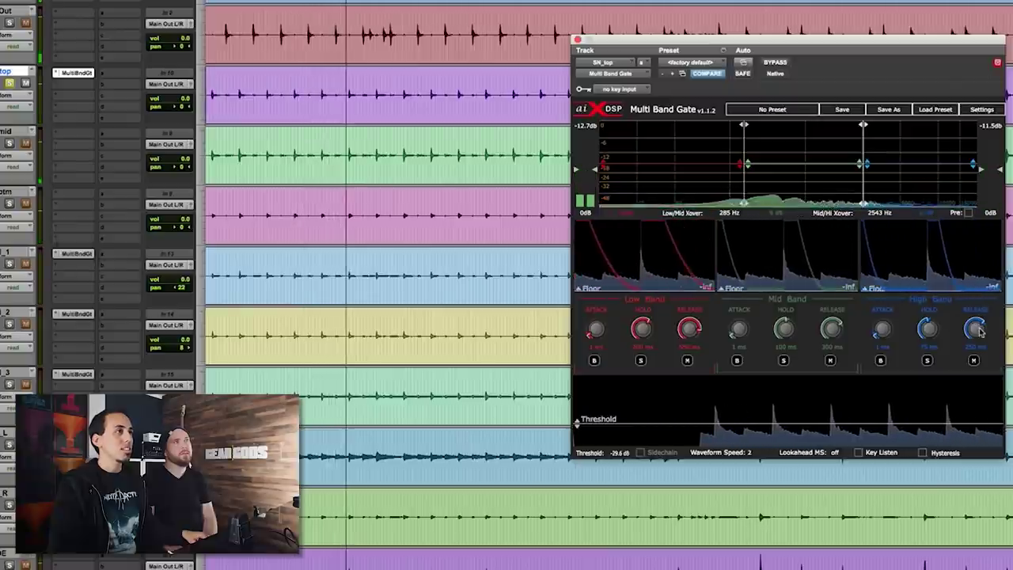
{"action": "left_click_drag", "start_coordinate": [977, 339], "coordinate": [973, 361]}
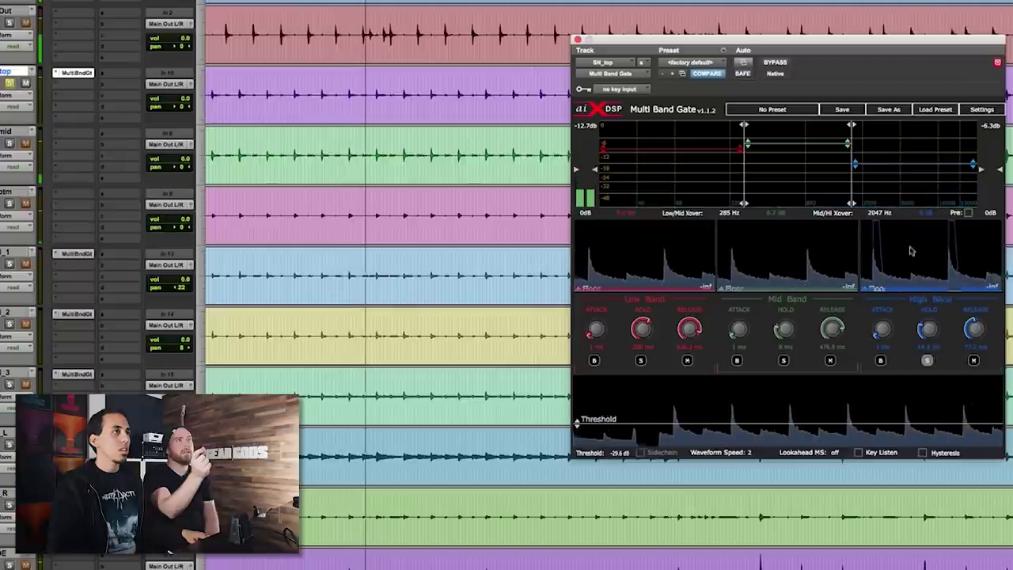
{"action": "left_click_drag", "start_coordinate": [852, 176], "coordinate": [916, 201]}
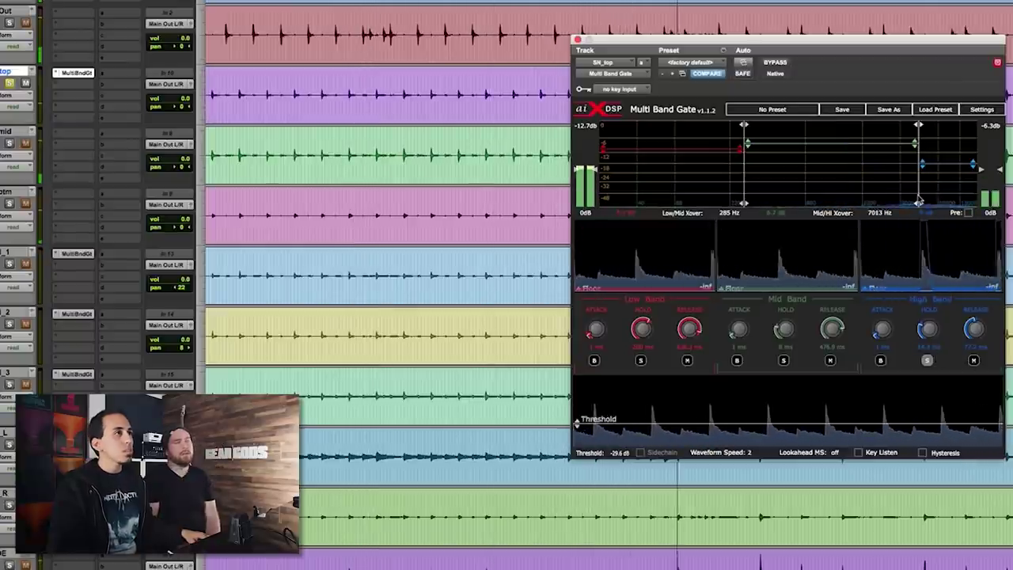
{"action": "left_click", "coordinate": [926, 363]}
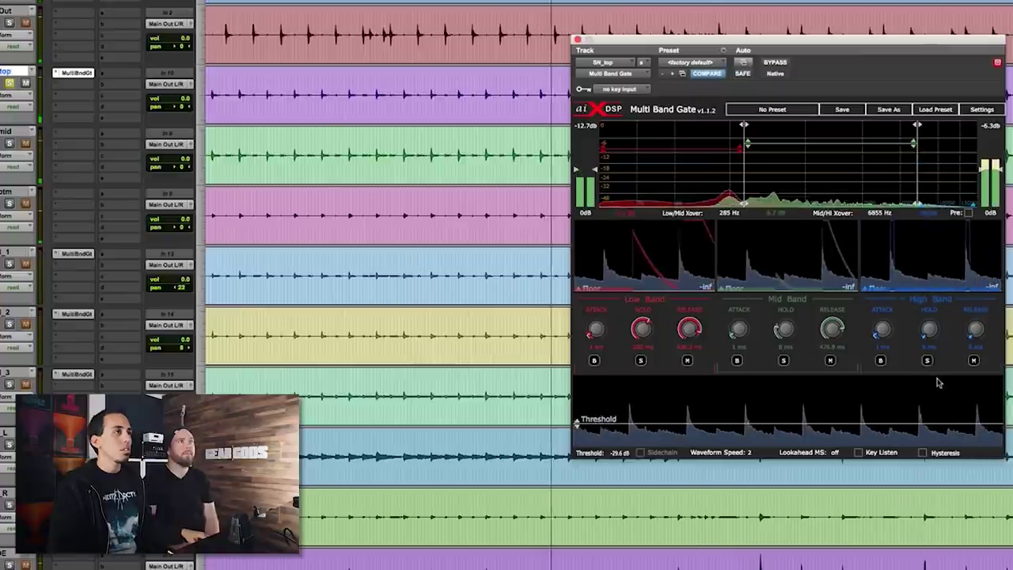
- Set SN_top's mid/high crossover to about 5214 Hz and compare the snare with the gate bypassed and active
{"action": "left_click_drag", "start_coordinate": [917, 204], "coordinate": [861, 203]}
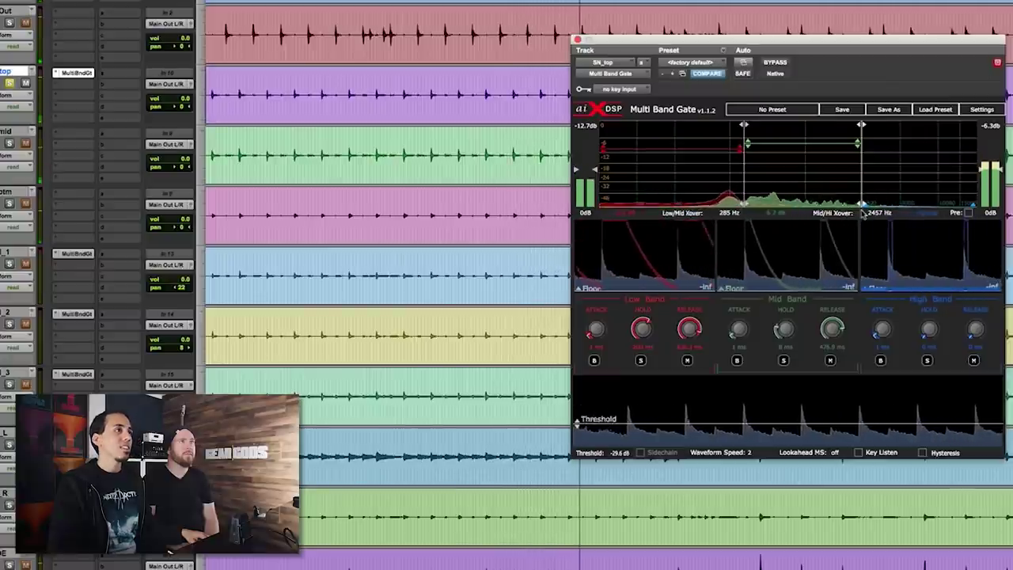
{"action": "left_click_drag", "start_coordinate": [920, 208], "coordinate": [910, 208]}
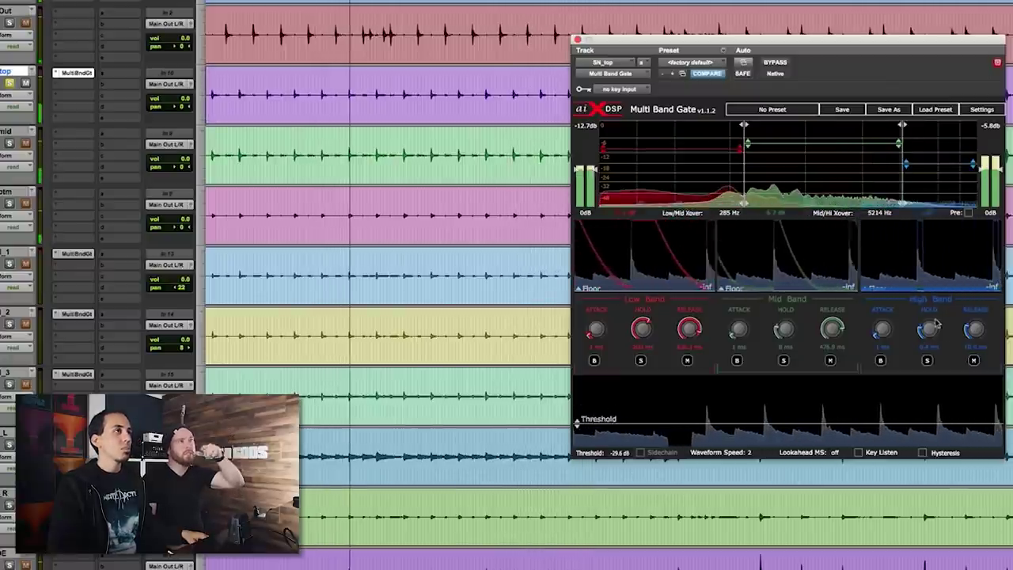
{"action": "left_click", "coordinate": [775, 64]}
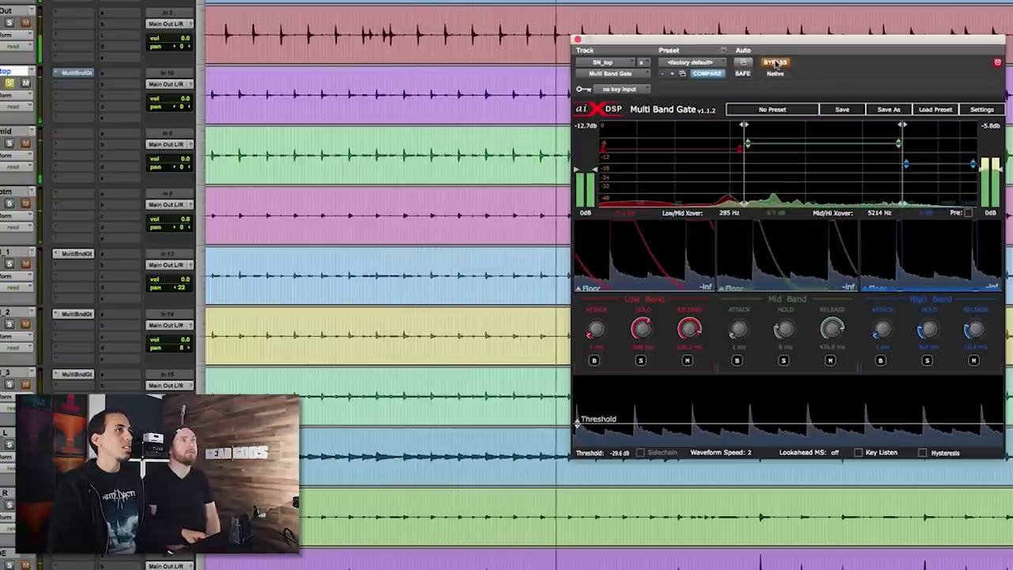
{"action": "left_click", "coordinate": [775, 63]}
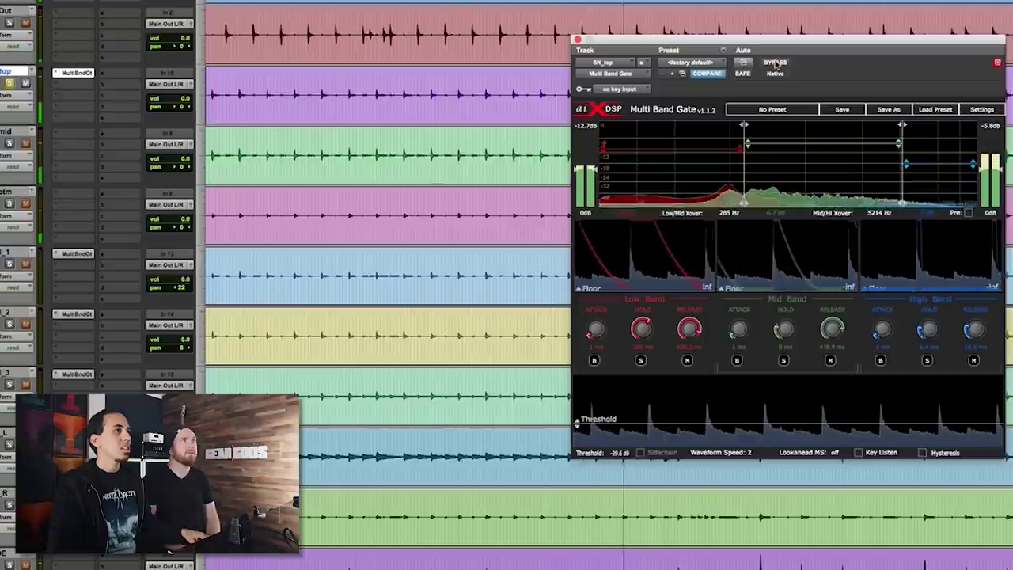
- Unsolo SN_top, mute SN_mid and SN_btm, raise SN_top's volume to +12.0 dB, and compare its gate bypassed and active in the mix
{"action": "left_click", "coordinate": [24, 71]}
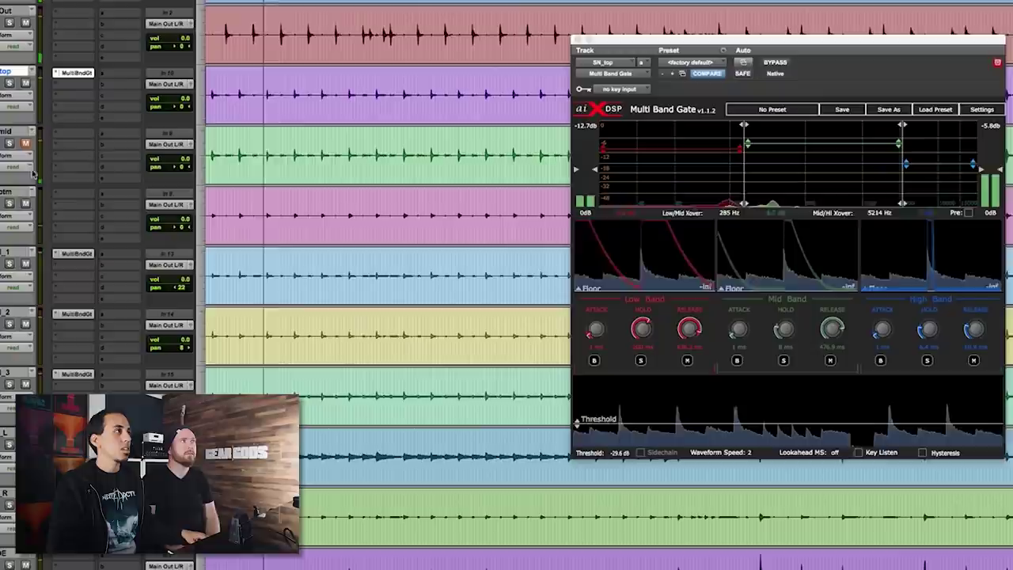
{"action": "left_click_drag", "start_coordinate": [25, 143], "coordinate": [25, 203]}
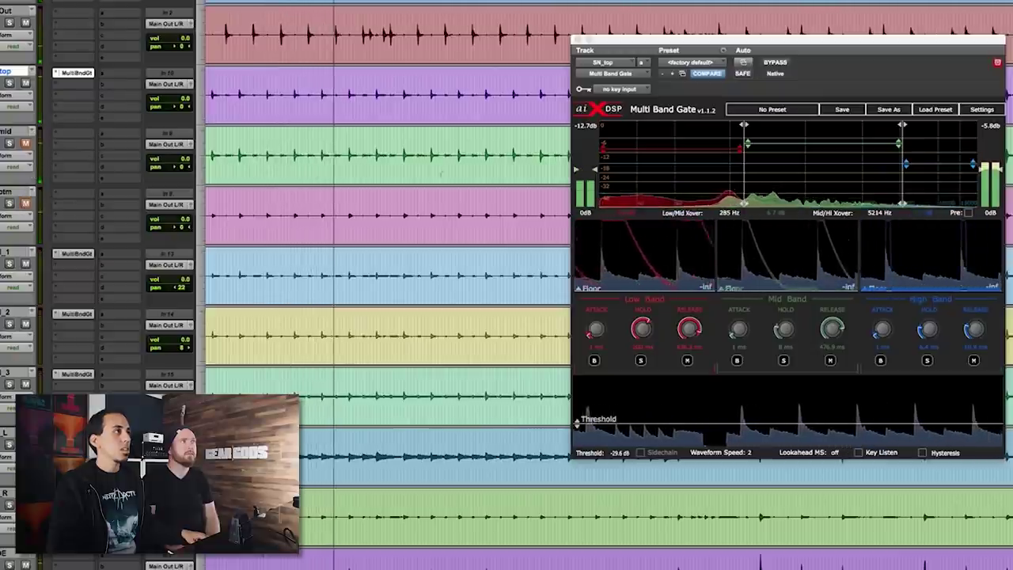
{"action": "scroll", "coordinate": [50, 204], "scroll_direction": "down", "scroll_amount": 4}
{"action": "scroll", "coordinate": [388, 285], "scroll_direction": "up", "scroll_amount": 4}
{"action": "left_click", "coordinate": [776, 64]}
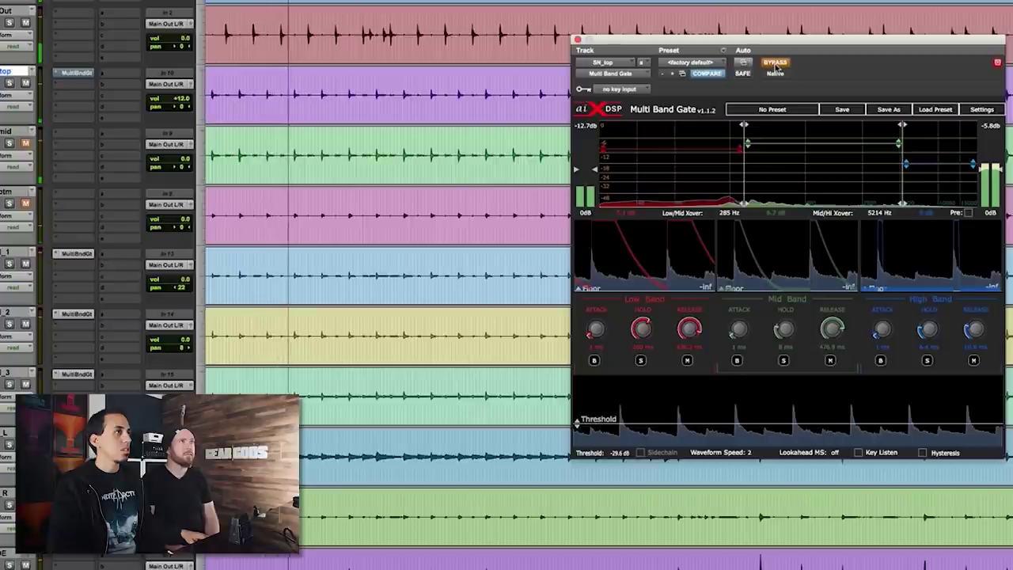
{"action": "left_click", "coordinate": [776, 63]}
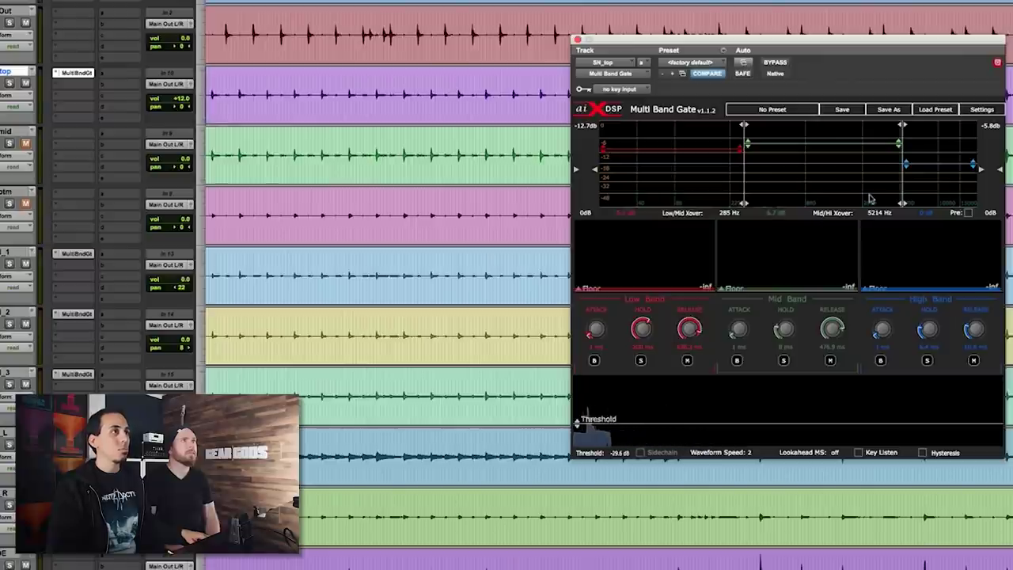
- Solo SN_top again and, checking individual bands during playback, set its gate's crossovers to about 316 Hz and 2217 Hz
{"action": "left_click", "coordinate": [167, 135]}
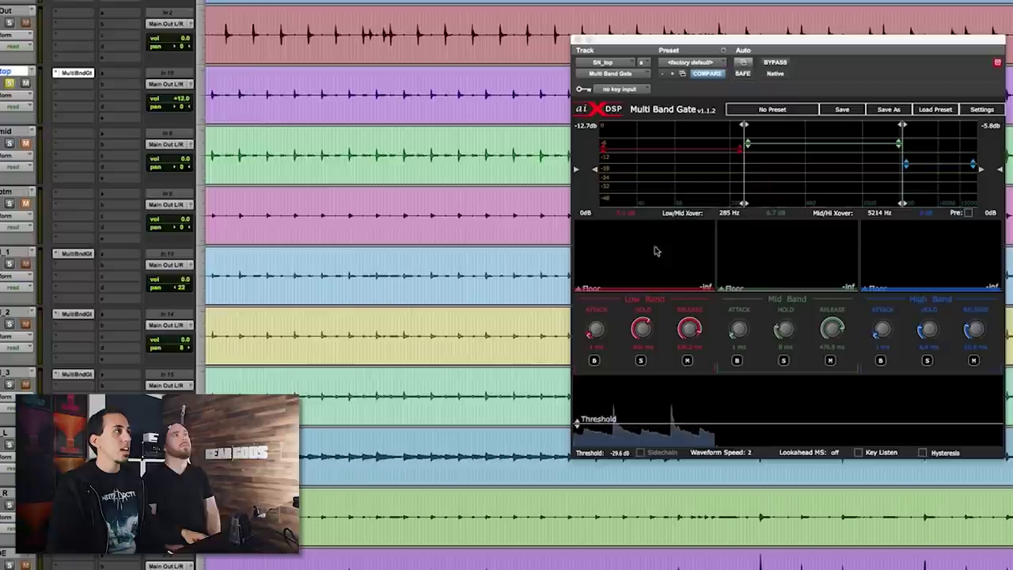
{"action": "key", "text": "space"}
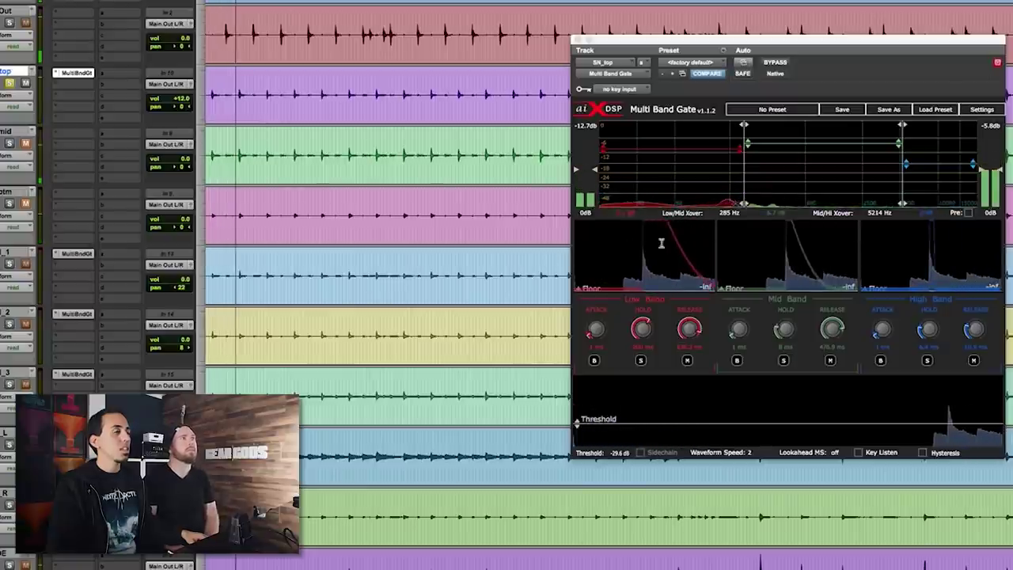
{"action": "left_click_drag", "start_coordinate": [902, 125], "coordinate": [849, 125]}
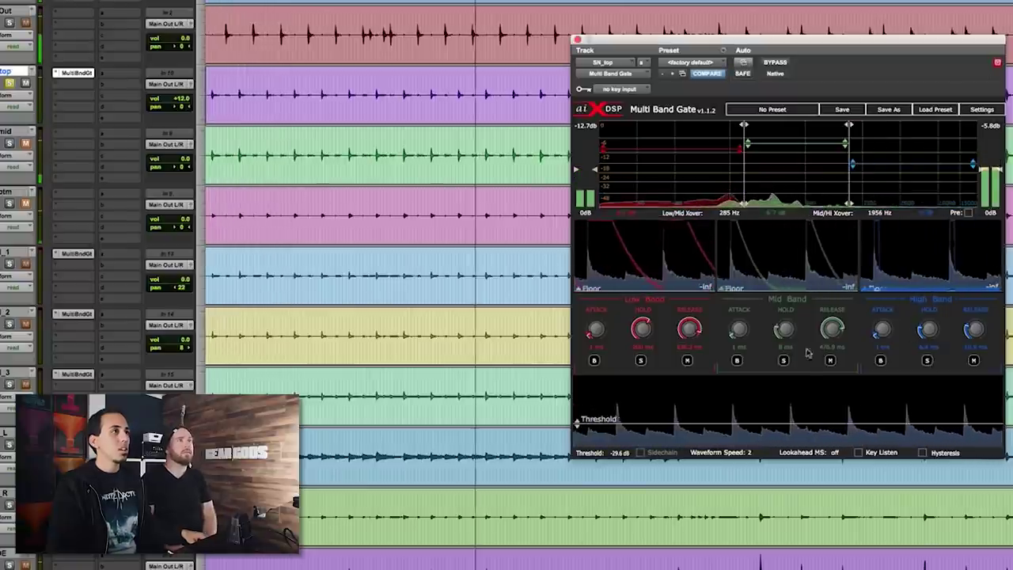
{"action": "left_click", "coordinate": [783, 361]}
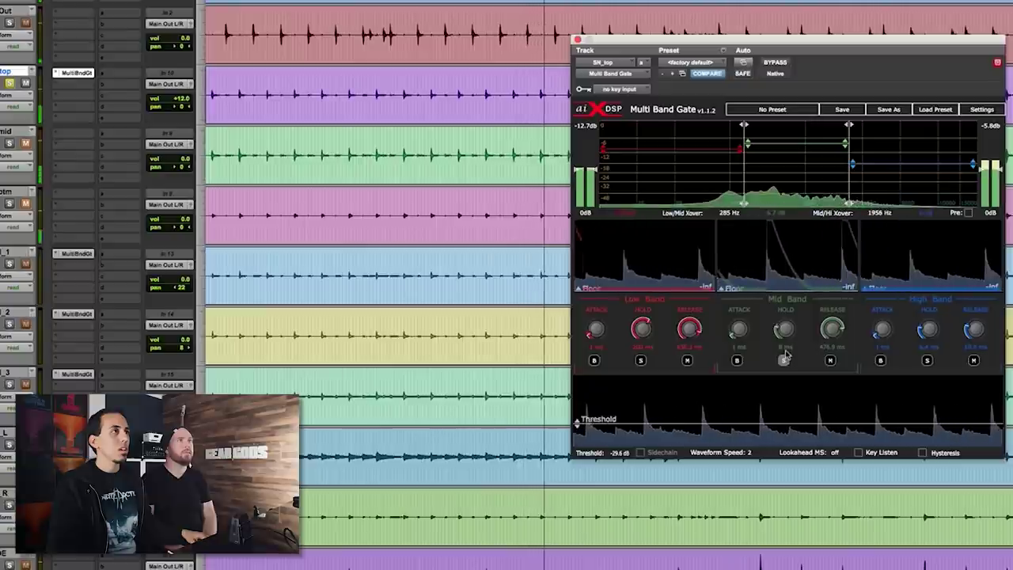
{"action": "left_click_drag", "start_coordinate": [827, 141], "coordinate": [835, 140]}
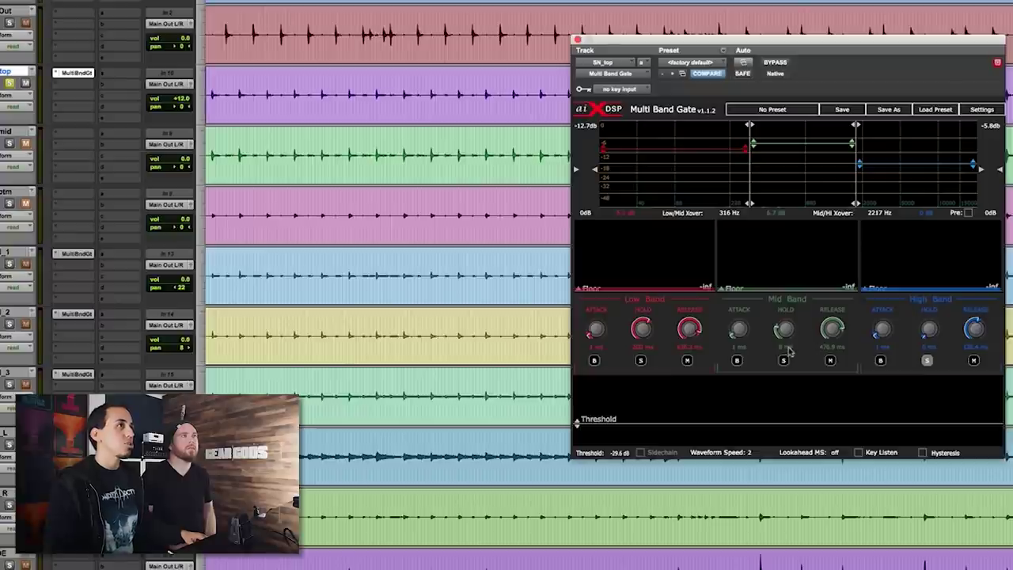
- Set the soloed high band's hold to about 5.3 ms and release to about 113.1 ms by ear, and unsolo the band
{"action": "key", "text": "space"}
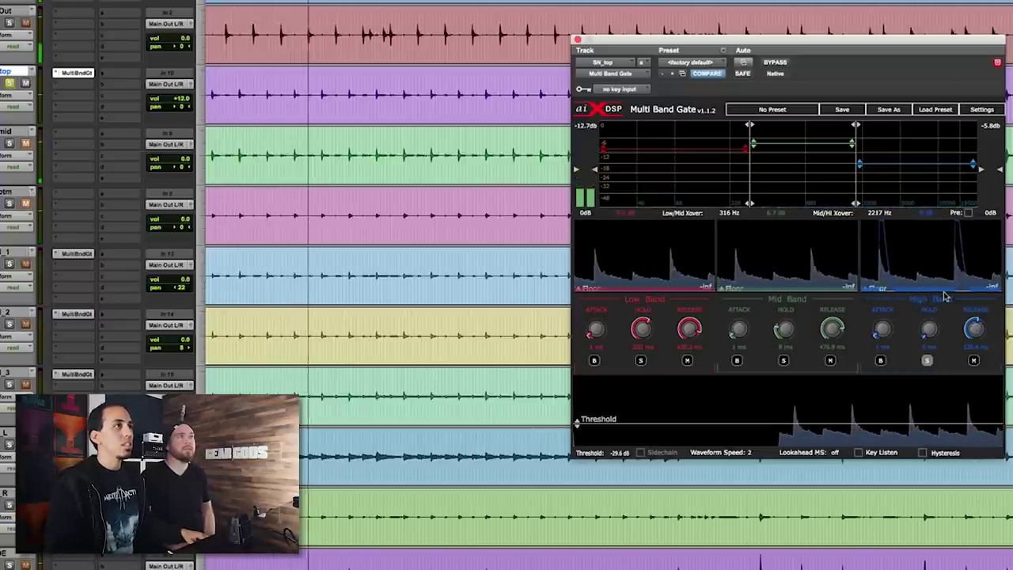
{"action": "mouse_move", "coordinate": [942, 290]}
{"action": "left_mouse_down"}
{"action": "mouse_move", "coordinate": [956, 209]}
{"action": "mouse_move", "coordinate": [928, 294]}
{"action": "left_mouse_up"}
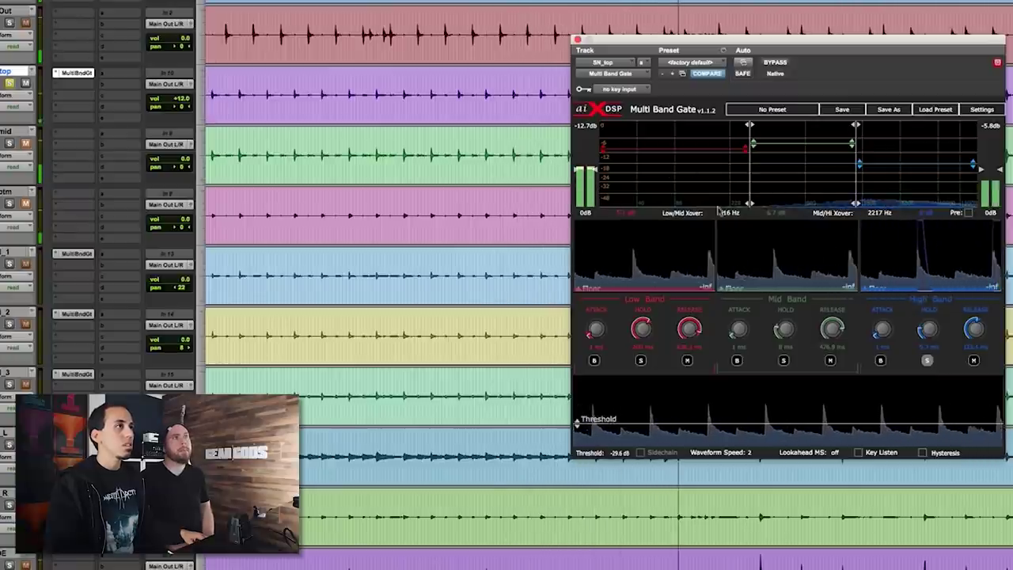
{"action": "left_click", "coordinate": [926, 362]}
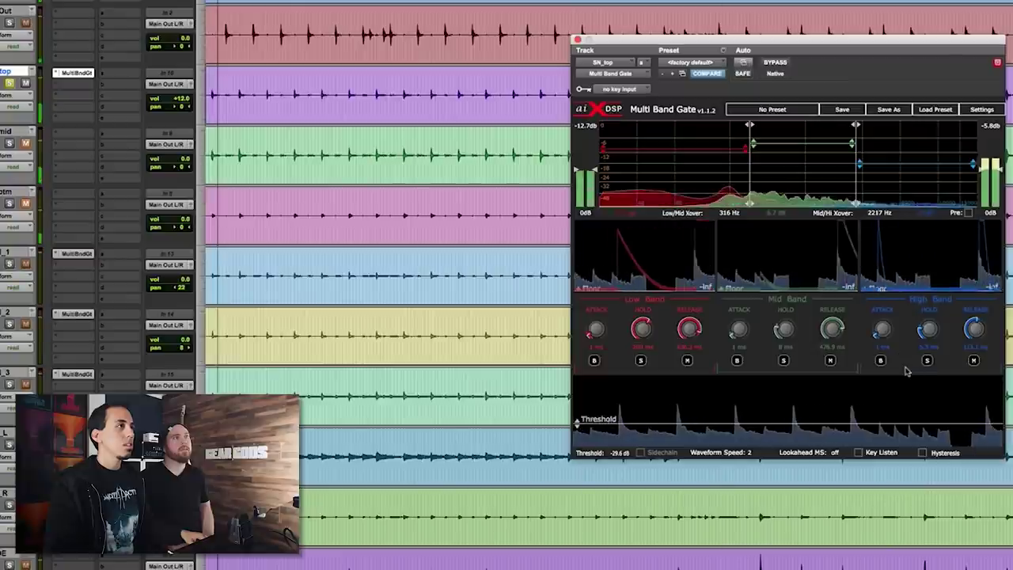
- Compare the soloed SN_top track with its Multi Band Gate bypassed and active during playback
{"action": "left_click", "coordinate": [775, 62]}
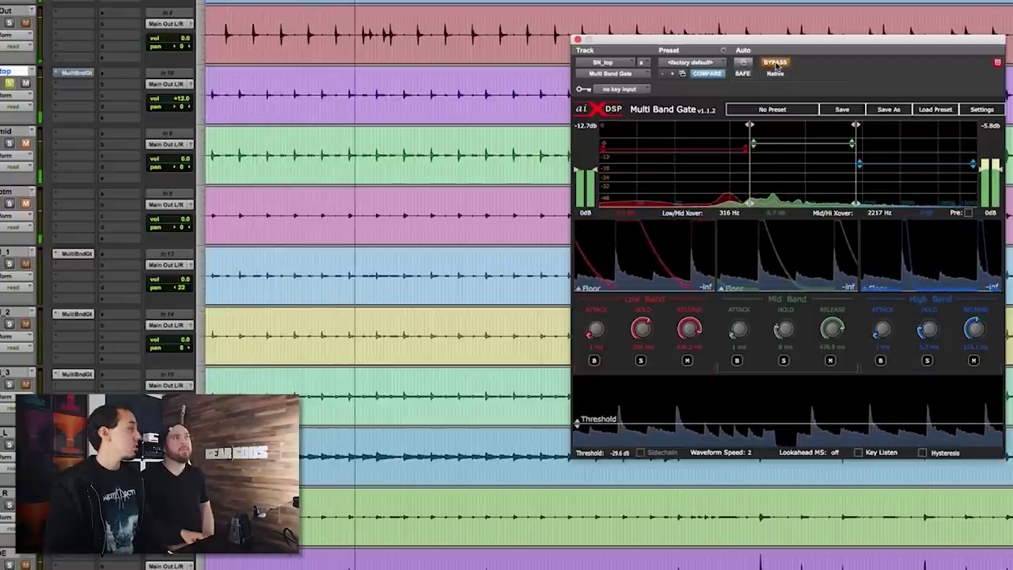
{"action": "left_click", "coordinate": [776, 63]}
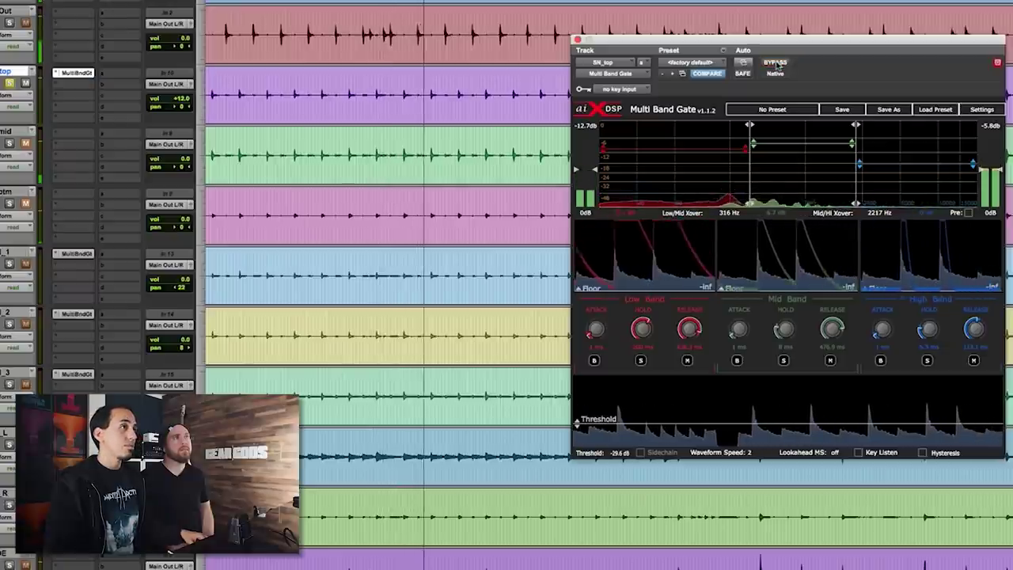
{"action": "left_click", "coordinate": [775, 62]}
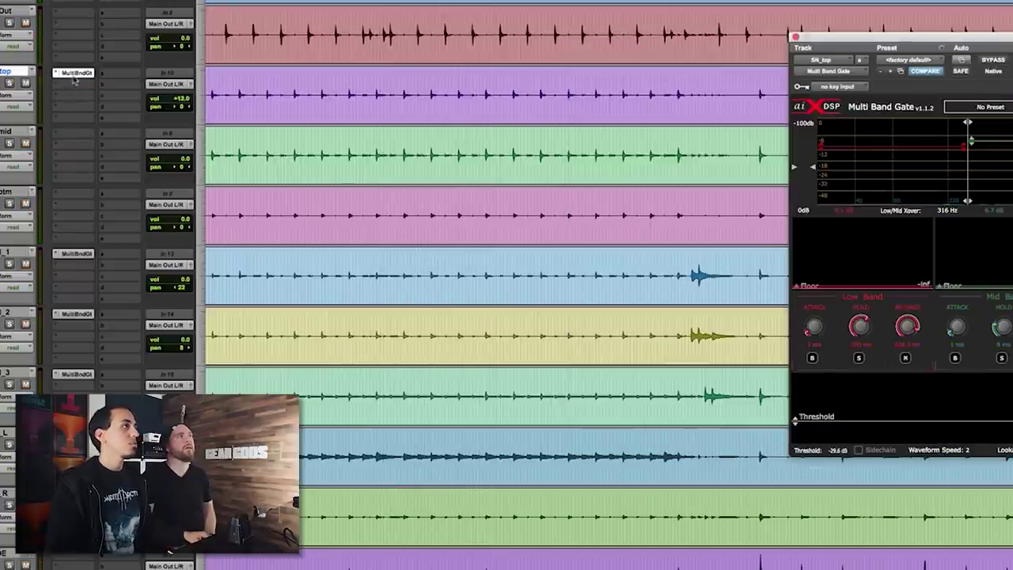
- Copy SN_top's gate to SN_mid and set its threshold to about -23.3 dB and its crossovers to about 272 Hz and 2167 Hz
{"action": "left_click", "coordinate": [70, 134]}
{"action": "left_click", "coordinate": [69, 138]}
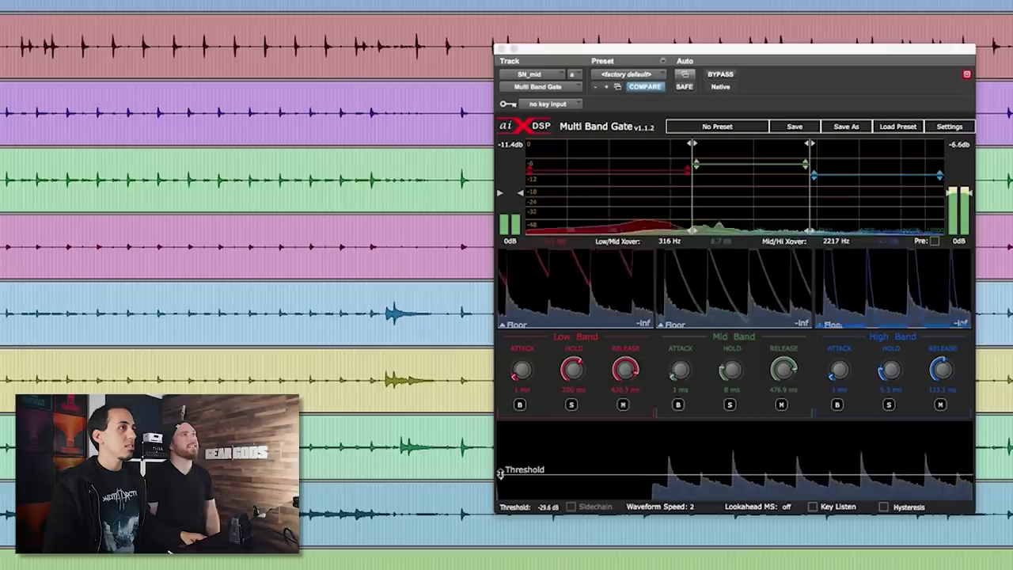
{"action": "left_click_drag", "start_coordinate": [500, 473], "coordinate": [501, 467]}
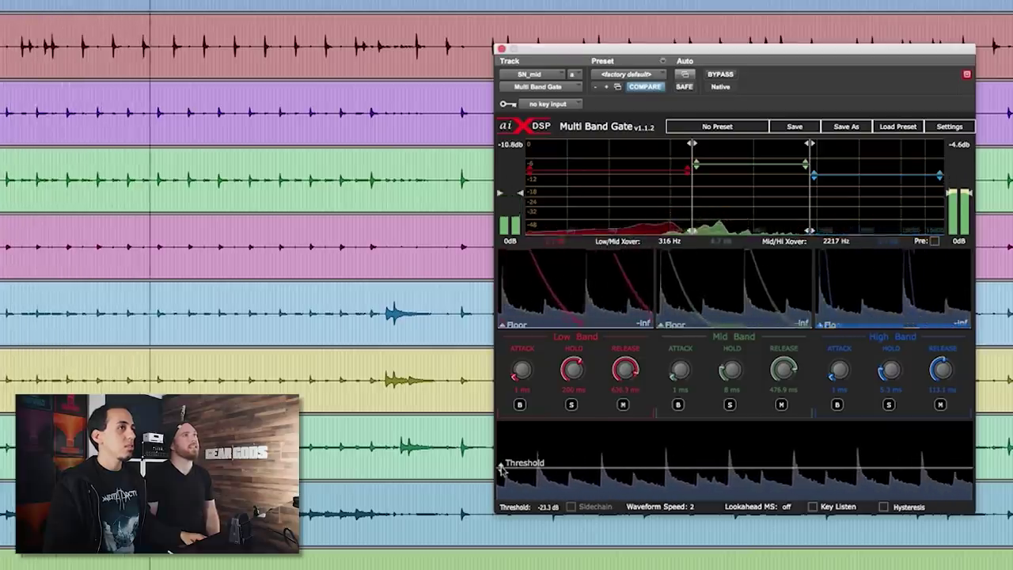
{"action": "left_click_drag", "start_coordinate": [693, 203], "coordinate": [682, 203]}
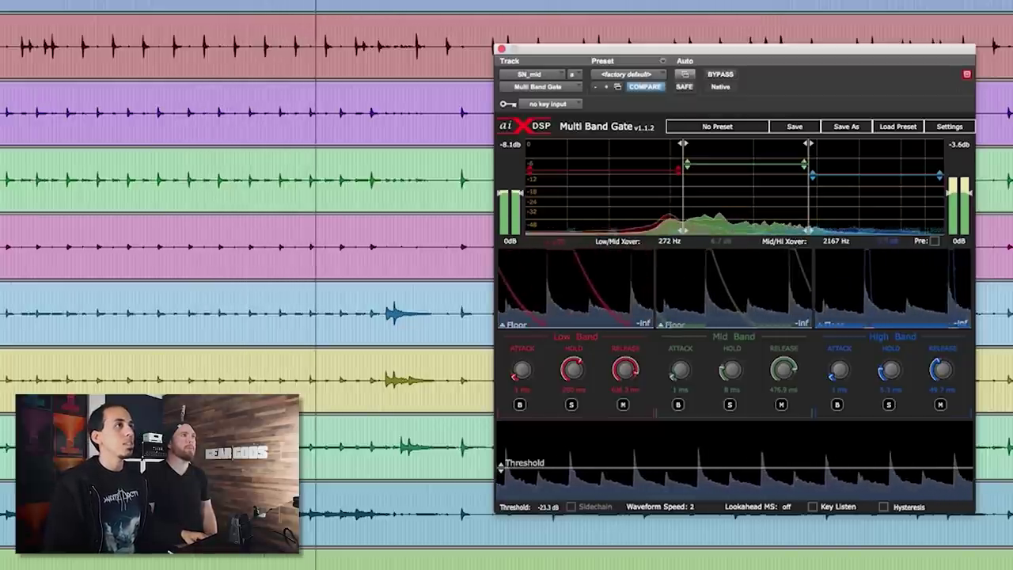
- Replay the SN_mid passage and compare it with its Multi Band Gate bypassed and active
{"action": "left_click", "coordinate": [190, 151]}
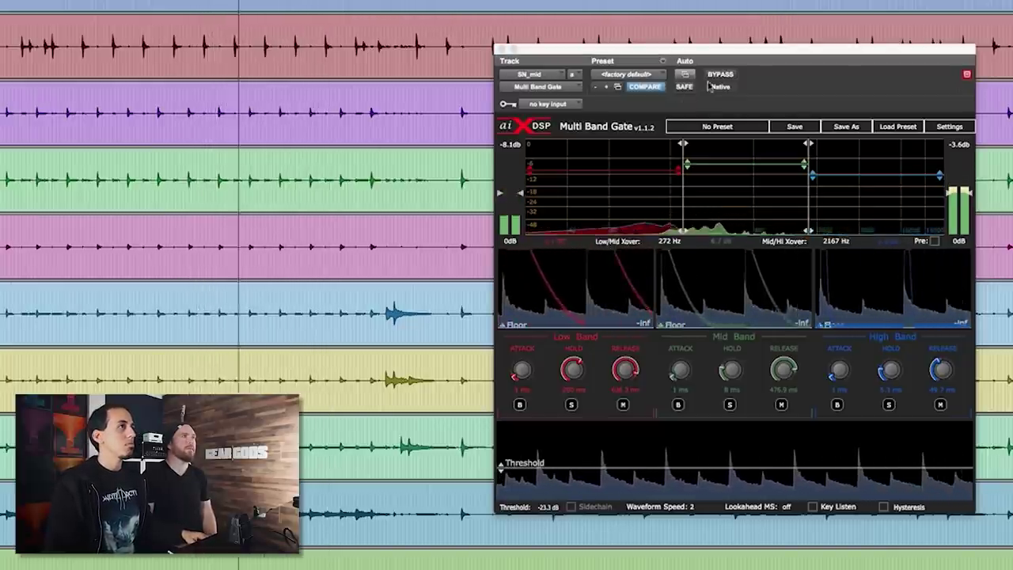
{"action": "left_click", "coordinate": [728, 76]}
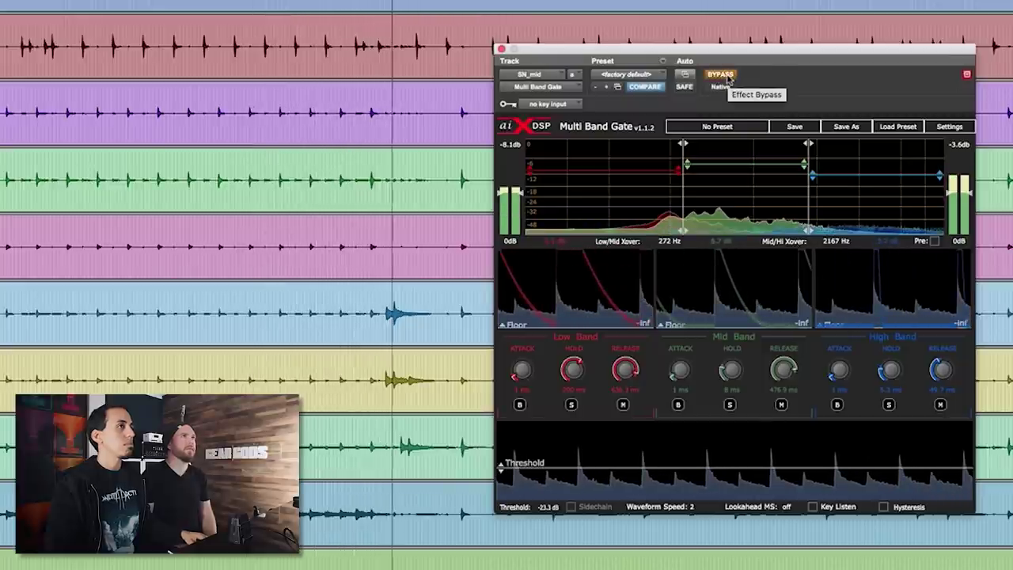
{"action": "left_click", "coordinate": [728, 76]}
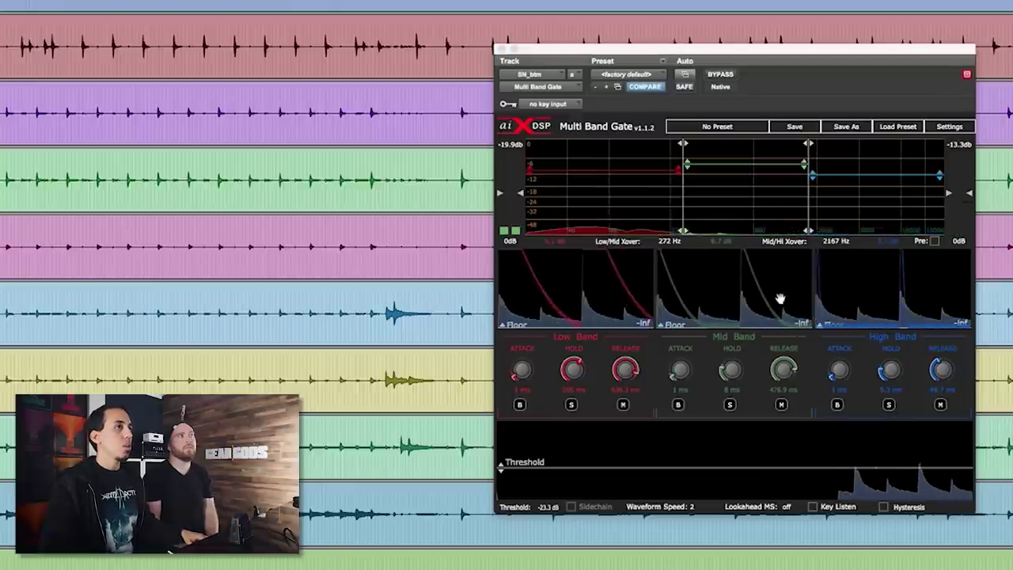
- Set the high band's floor on SN_btm's gate to about -28.9 dB and adjust that band's release
{"action": "left_click_drag", "start_coordinate": [847, 324], "coordinate": [867, 208]}
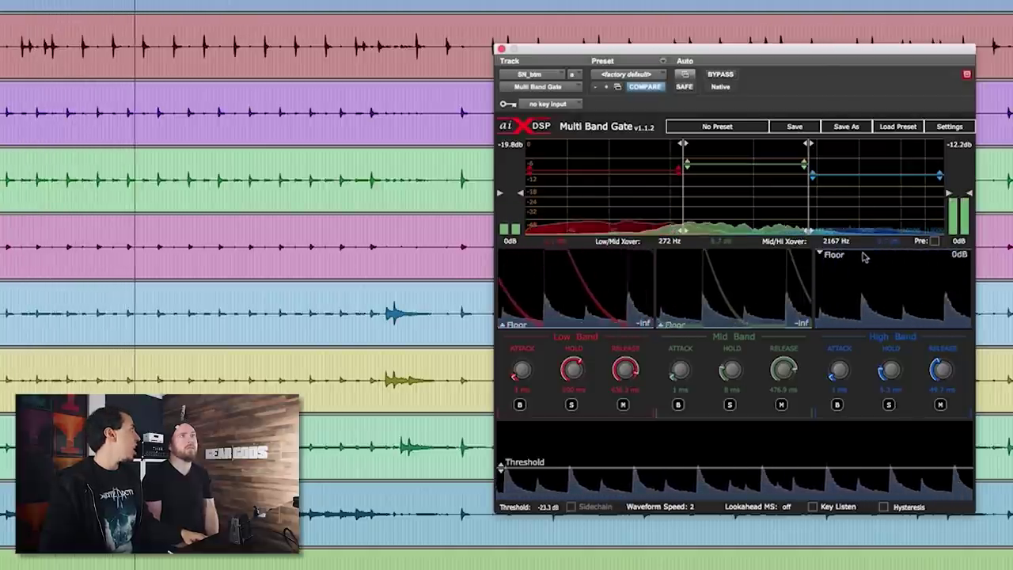
{"action": "left_click_drag", "start_coordinate": [864, 255], "coordinate": [864, 299]}
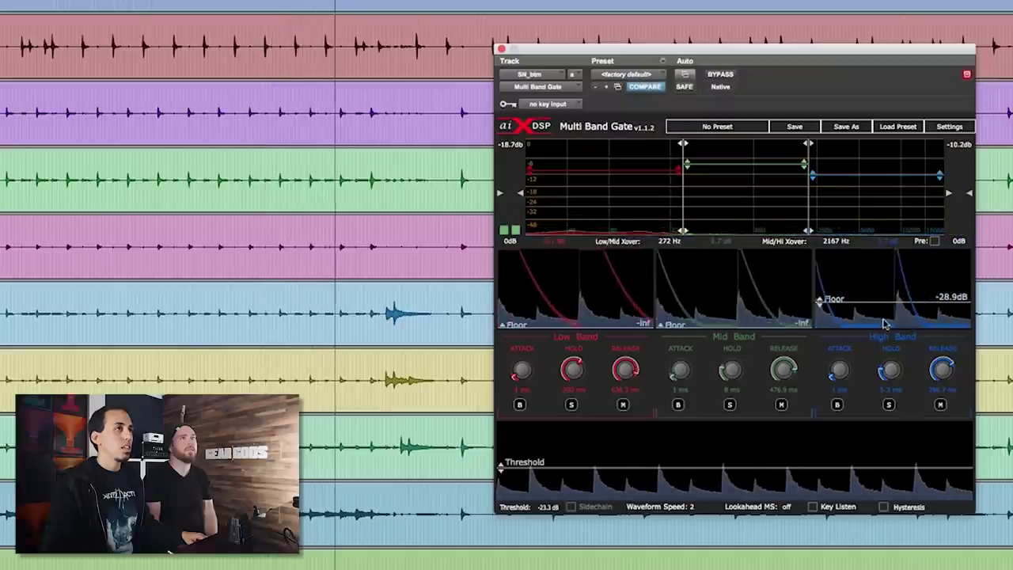
{"action": "left_click_drag", "start_coordinate": [944, 360], "coordinate": [928, 338]}
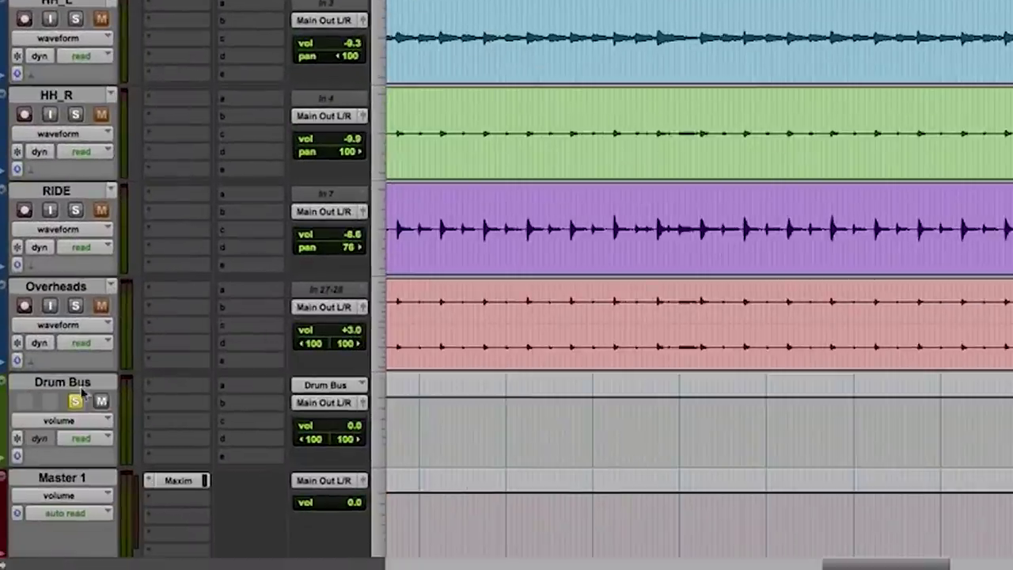
- Insert the Virtual Mix Rack plug-in on the Drum Bus's first insert and open its window
{"action": "scroll", "coordinate": [488, 208], "scroll_direction": "up", "scroll_amount": 3}
{"action": "scroll", "coordinate": [522, 143], "scroll_direction": "down", "scroll_amount": 3}
{"action": "left_click", "coordinate": [168, 386]}
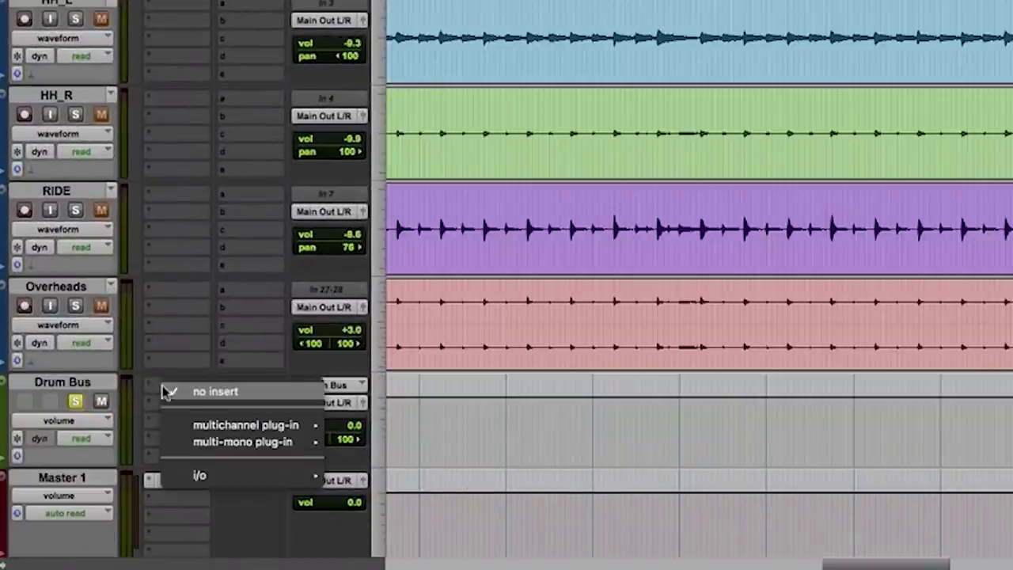
{"action": "mouse_move", "coordinate": [253, 425]}
{"action": "mouse_move", "coordinate": [500, 321]}
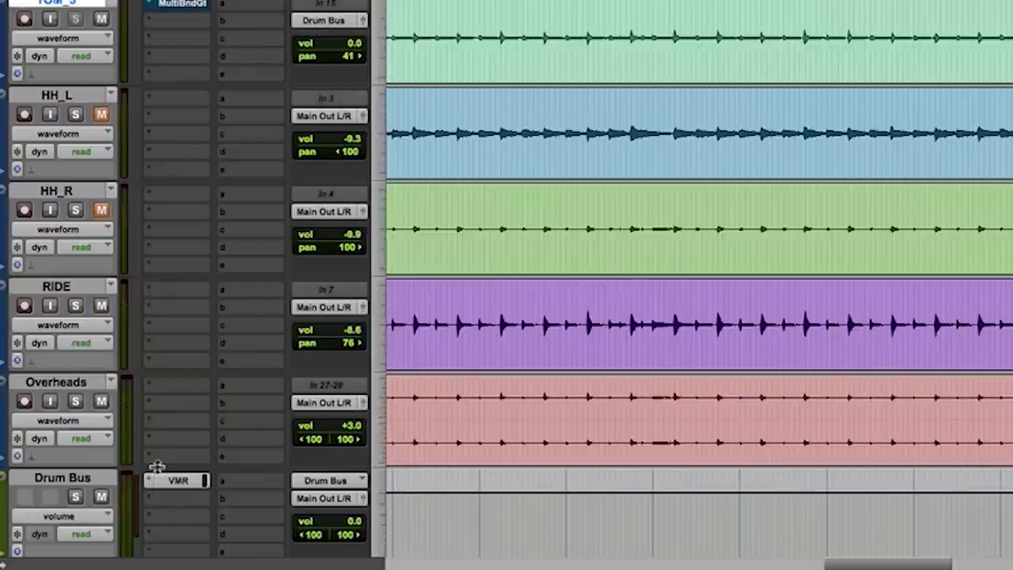
{"action": "left_click", "coordinate": [179, 481]}
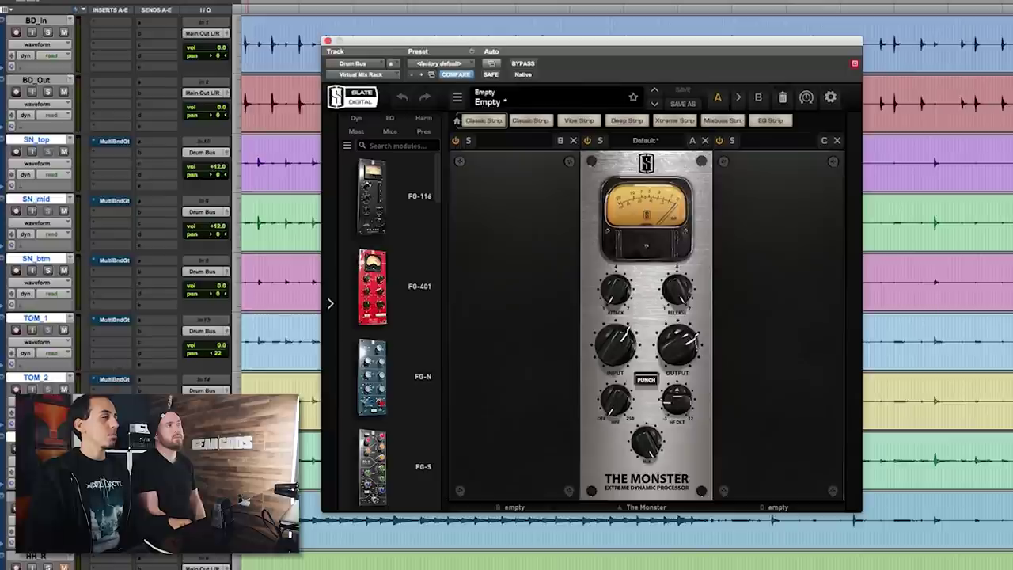
- Reset the SN_top and SN_mid volumes to 0.0 dB and replay the drum passage from ahead of the tom fill
{"action": "scroll", "coordinate": [117, 364], "scroll_direction": "down", "scroll_amount": 3}
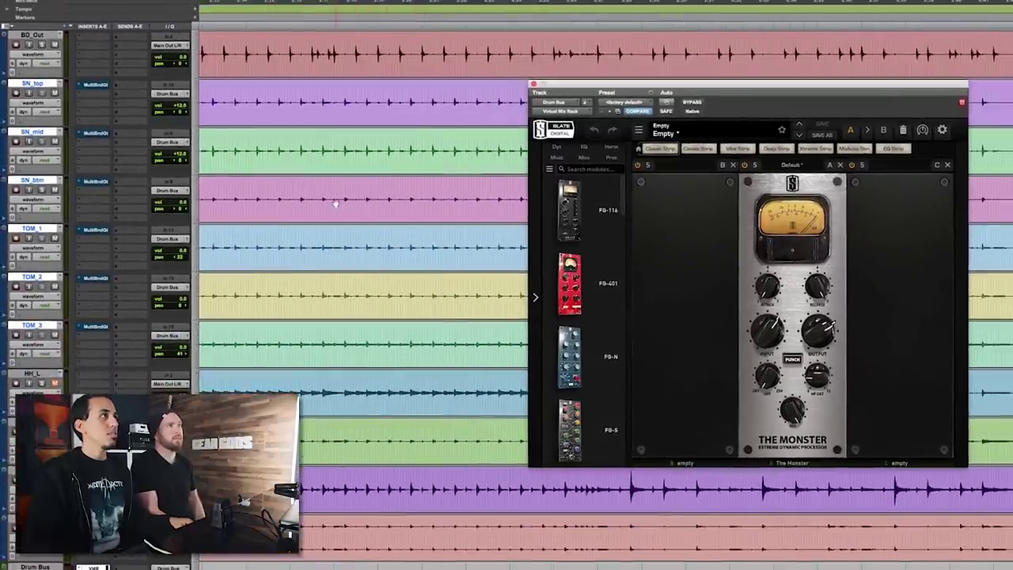
{"action": "scroll", "coordinate": [336, 203], "scroll_direction": "up", "scroll_amount": 2}
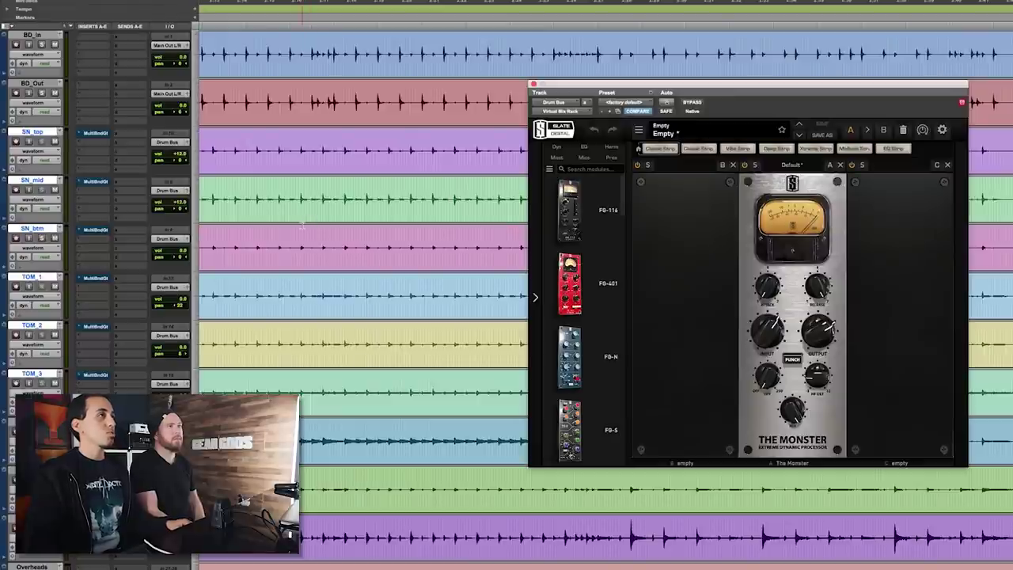
{"action": "scroll", "coordinate": [303, 225], "scroll_direction": "left", "scroll_amount": 2}
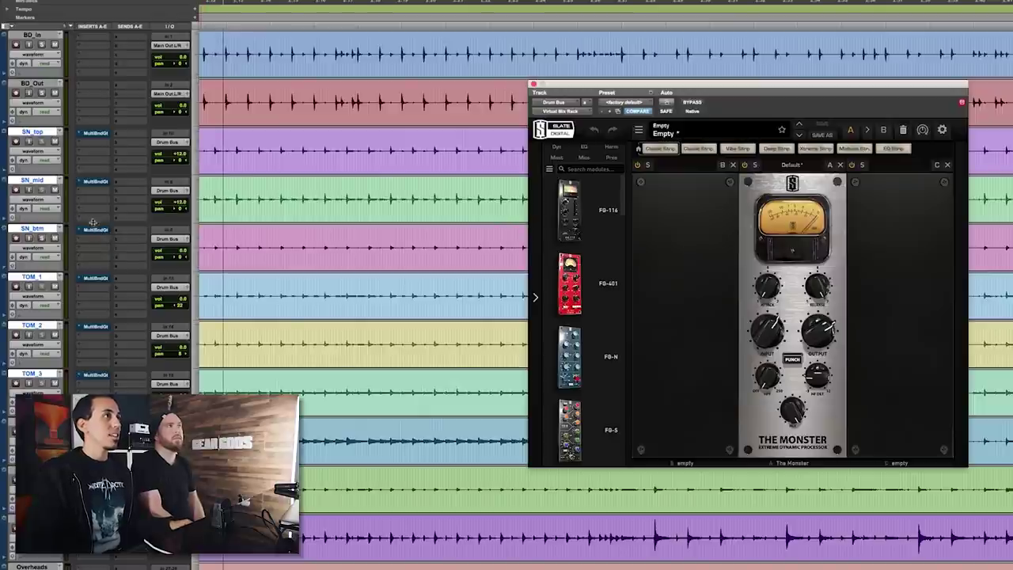
{"action": "left_click", "coordinate": [285, 258]}
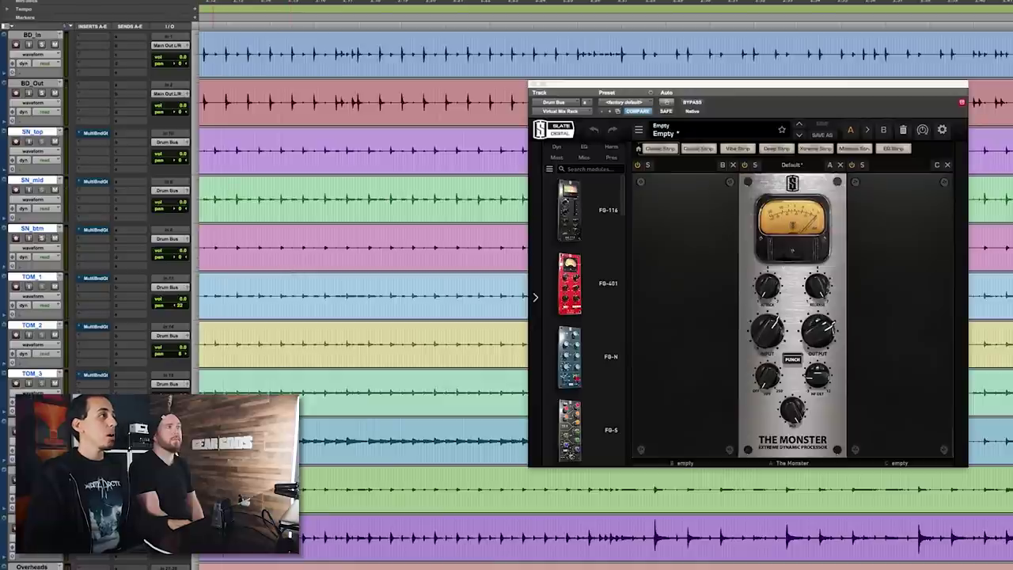
{"action": "scroll", "coordinate": [364, 316], "scroll_direction": "down", "scroll_amount": 3}
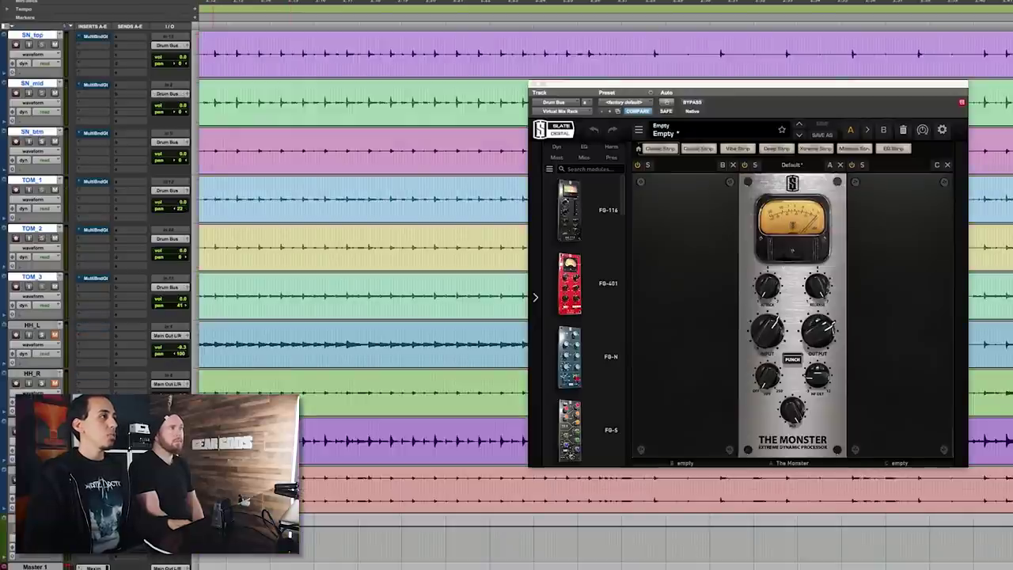
{"action": "scroll", "coordinate": [364, 316], "scroll_direction": "up", "scroll_amount": 1}
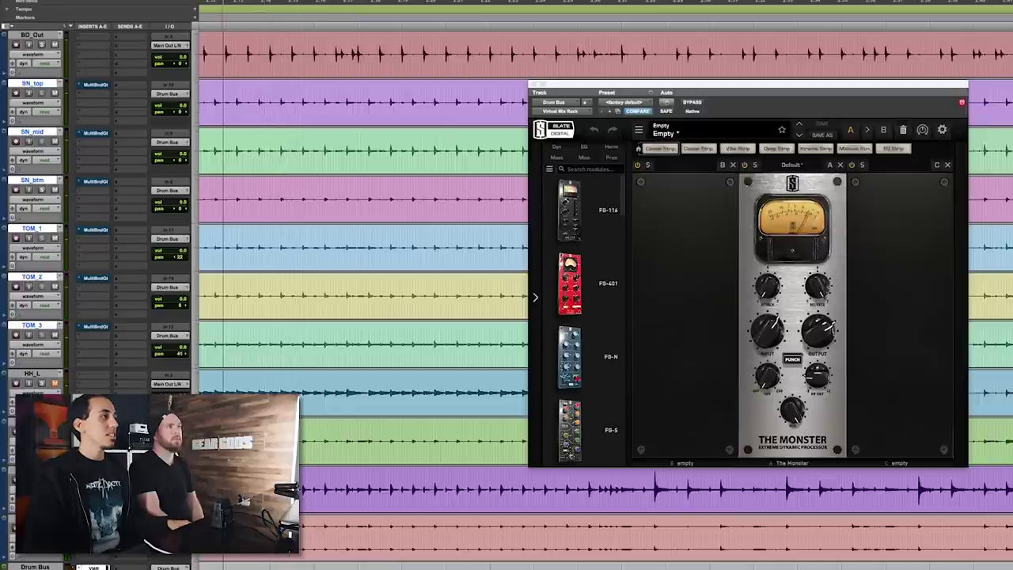
{"action": "scroll", "coordinate": [364, 317], "scroll_direction": "up", "scroll_amount": 2}
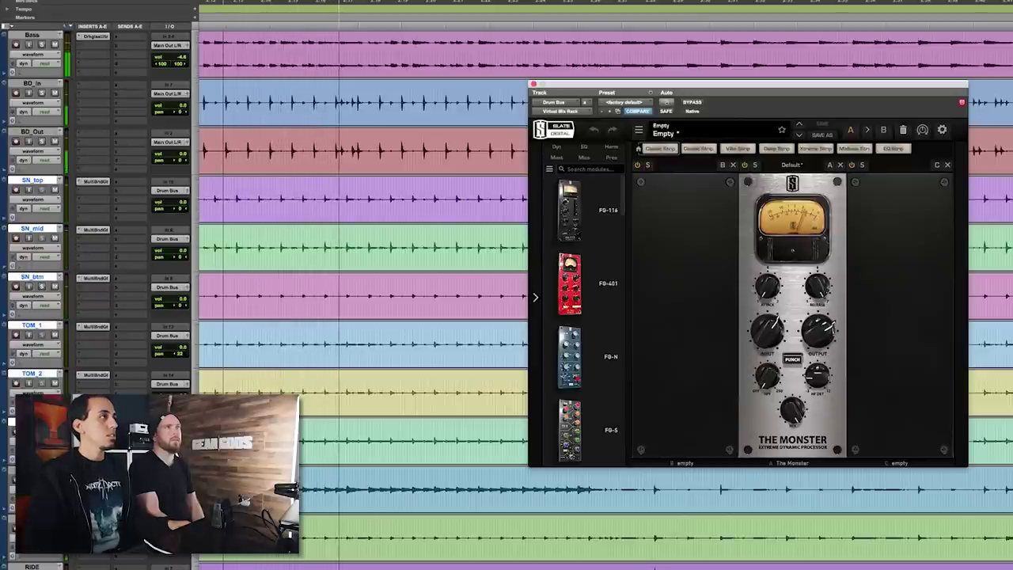
- Move the Virtual Mix Rack window clear of the tom fill and compare playback with all snare and tom Multi Band Gates bypassed and active
{"action": "left_click_drag", "start_coordinate": [636, 84], "coordinate": [891, 192]}
{"action": "scroll", "coordinate": [701, 255], "scroll_direction": "down", "scroll_amount": 2}
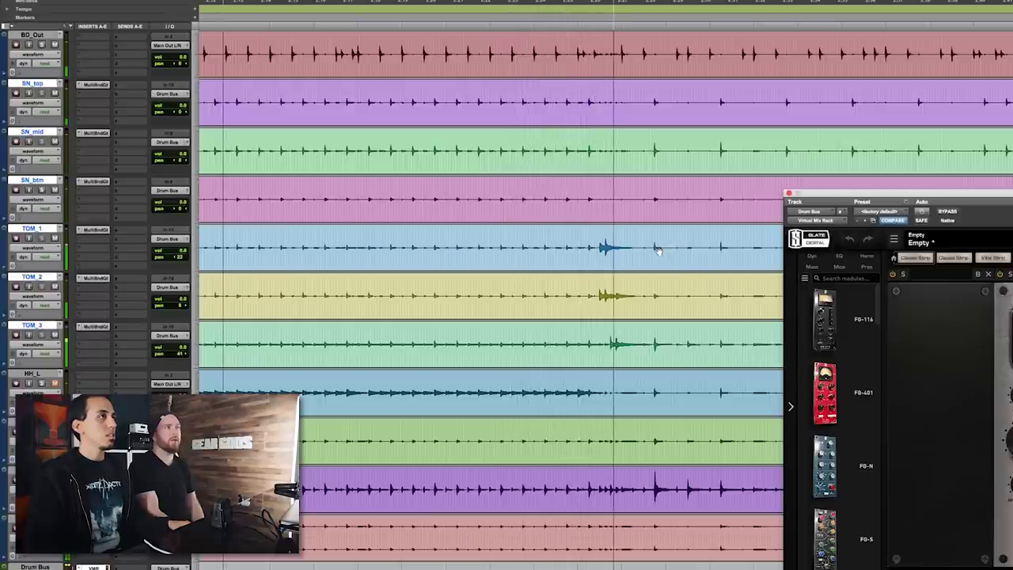
{"action": "left_click", "coordinate": [101, 330]}
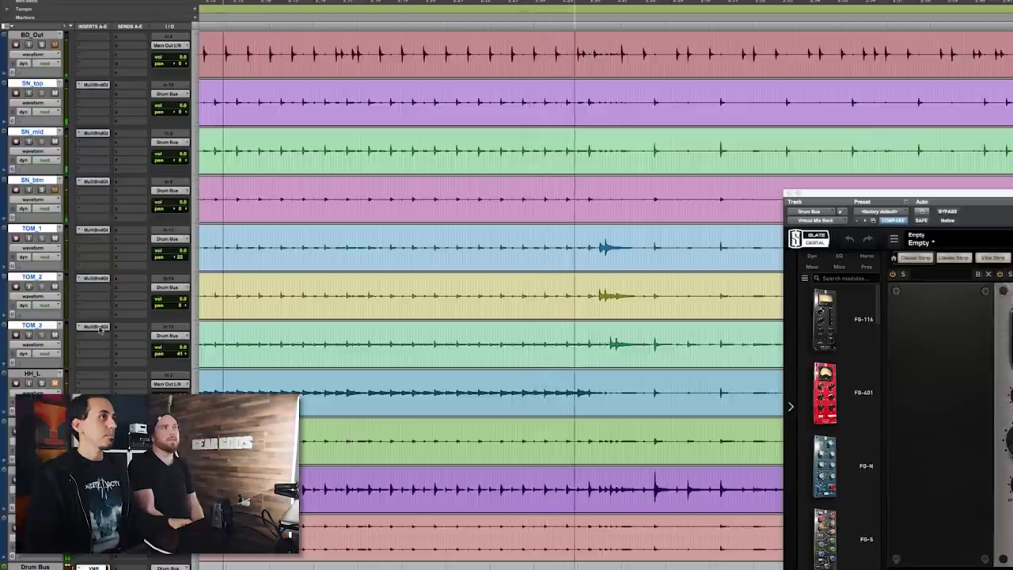
{"action": "left_click", "coordinate": [95, 327], "text": "alt+super"}
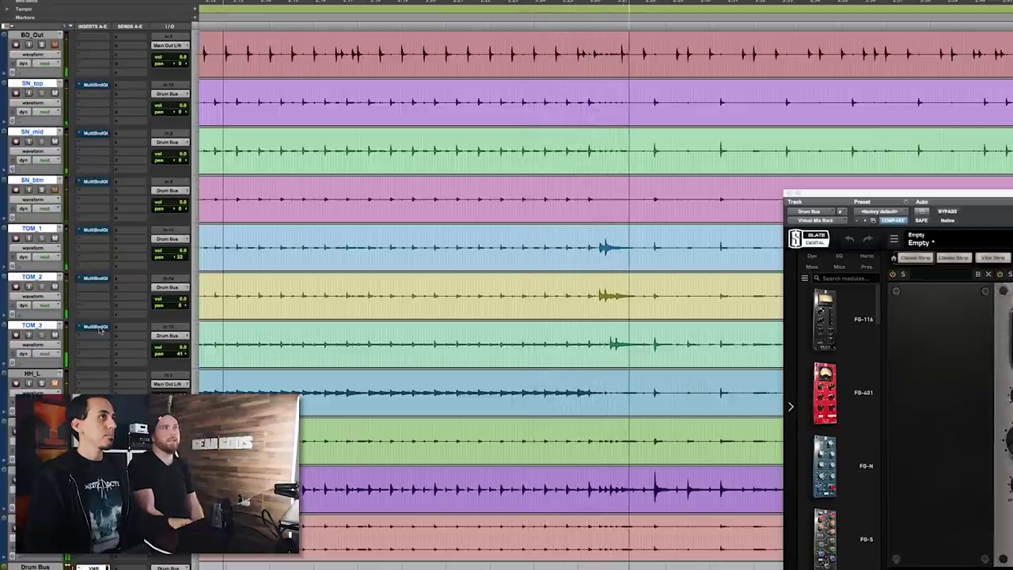
{"action": "left_click", "coordinate": [95, 326], "text": "alt+super"}
{"action": "key", "text": "space"}
{"action": "key", "text": "space"}
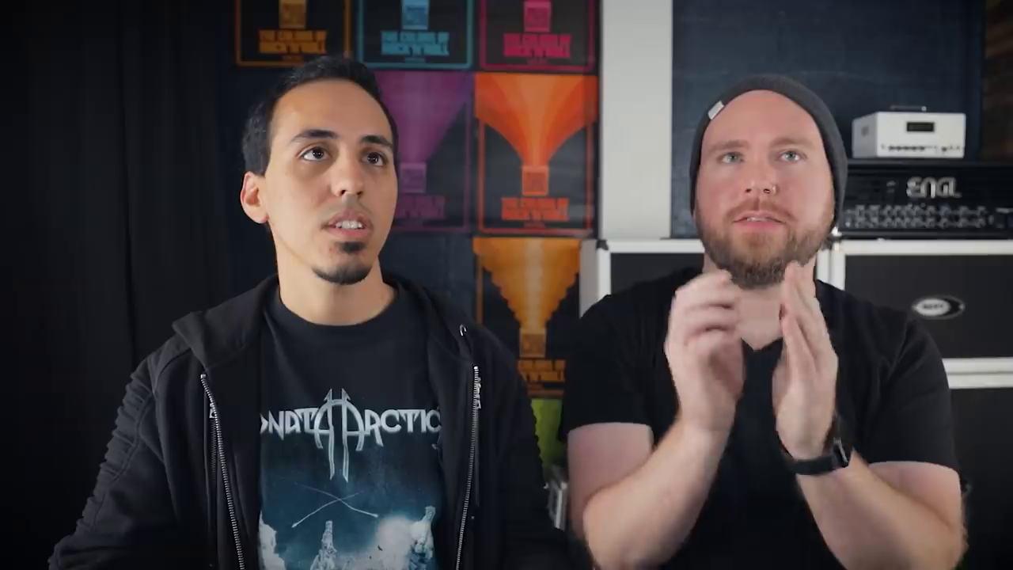